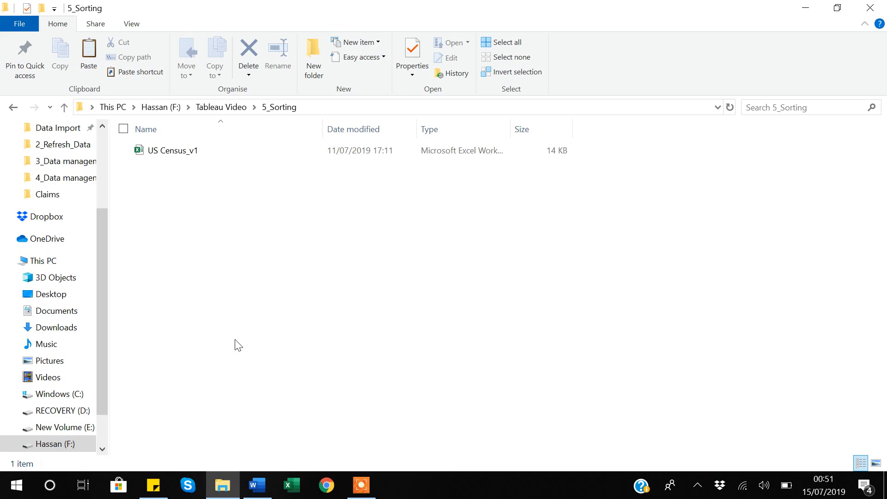
- Open the US Census_v1 workbook from the 5_Sorting folder and examine its Country and state columns down to the last row
{"action": "left_click", "coordinate": [179, 157]}
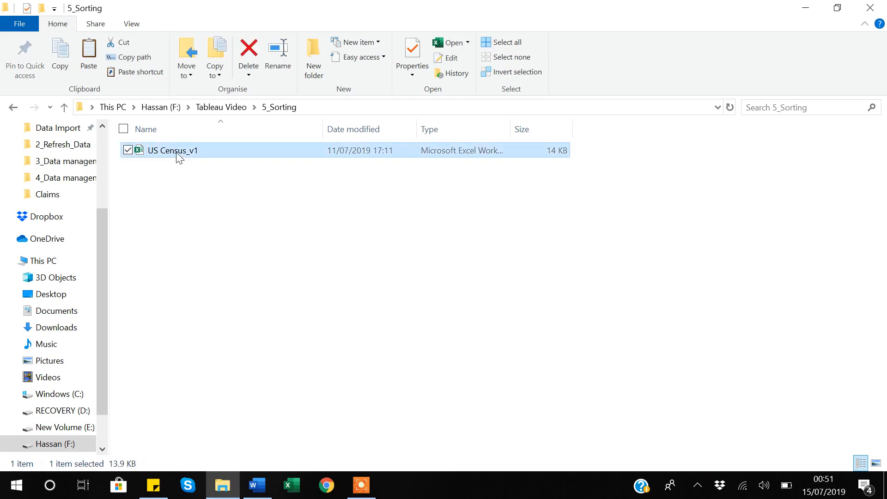
{"action": "double_click", "coordinate": [179, 158]}
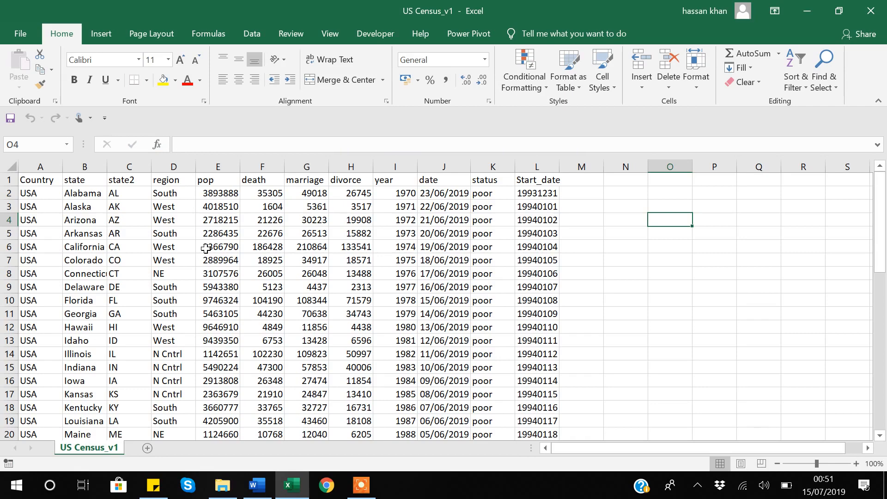
{"action": "left_click", "coordinate": [33, 190]}
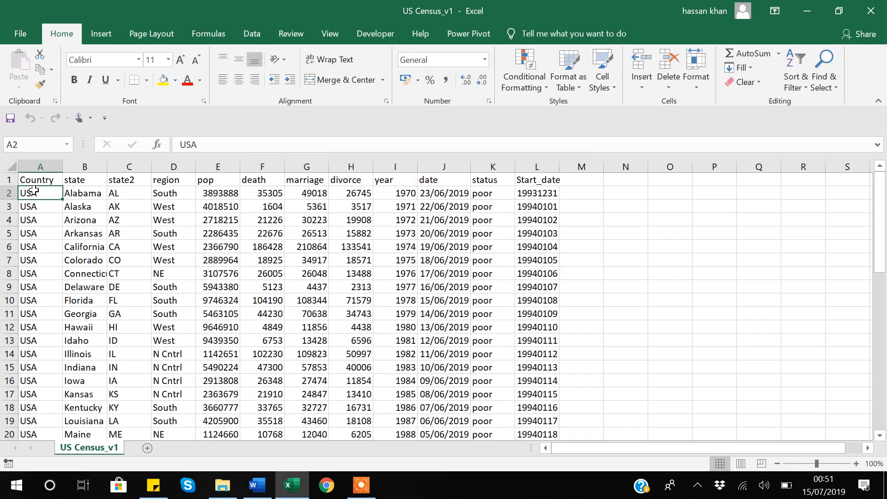
{"action": "key", "text": "ctrl+Down"}
{"action": "key", "text": "ctrl+Up"}
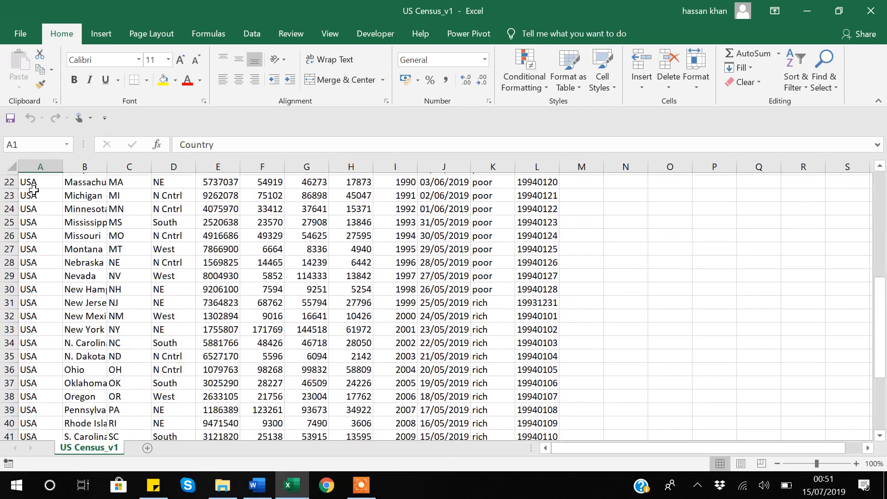
{"action": "key", "text": "Right"}
{"action": "key", "text": "Down"}
{"action": "key", "text": "Left"}
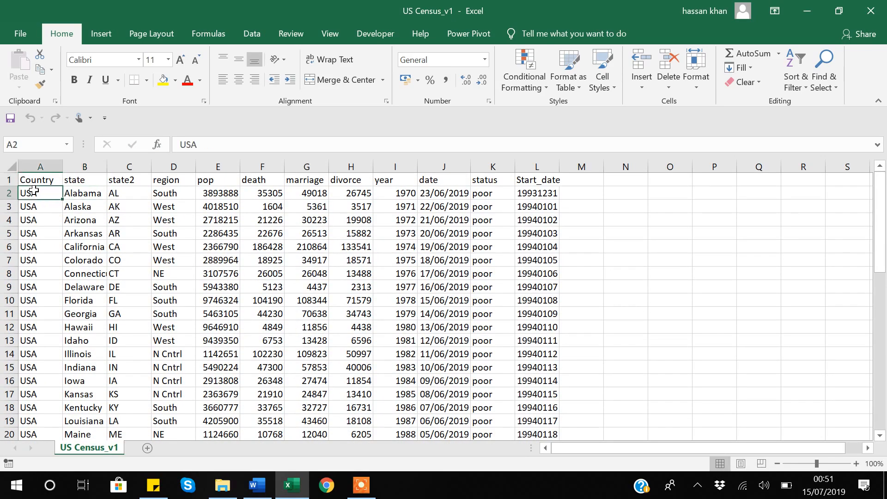
{"action": "key", "text": "Right"}
{"action": "key", "text": "Right"}
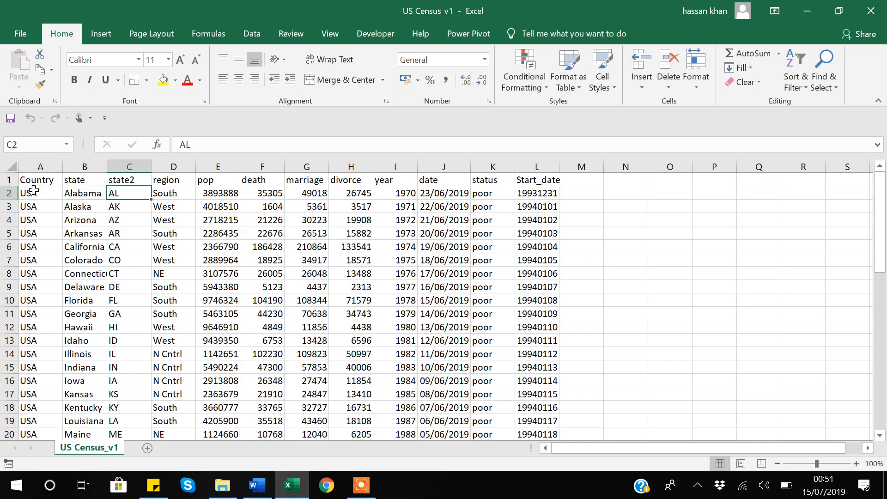
{"action": "key", "text": "Left"}
{"action": "key", "text": "ctrl+Down"}
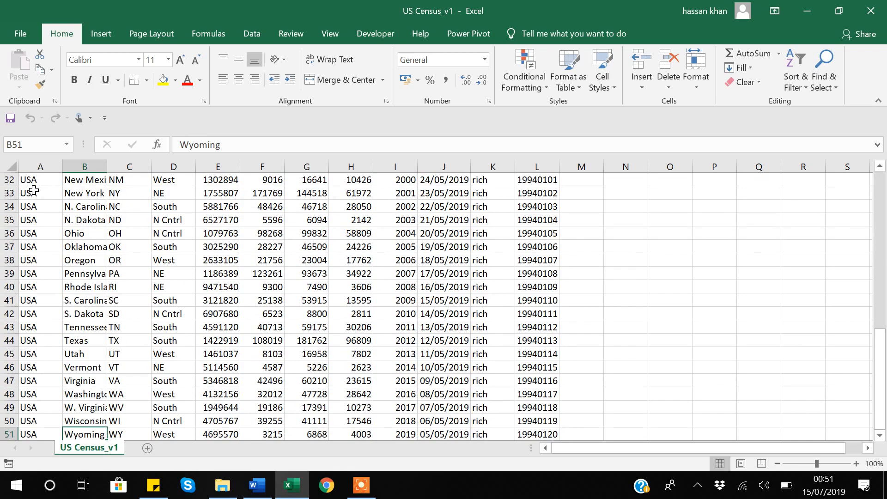
{"action": "key", "text": "ctrl+Up"}
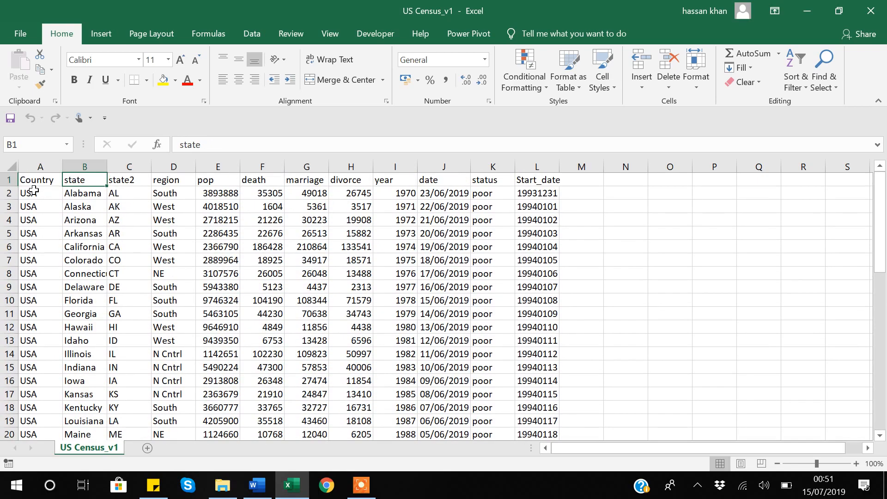
- Examine the remaining census columns, from region and the pop-to-year fields through date, status and Start_date
{"action": "key", "text": "Right"}
{"action": "key", "text": "Right"}
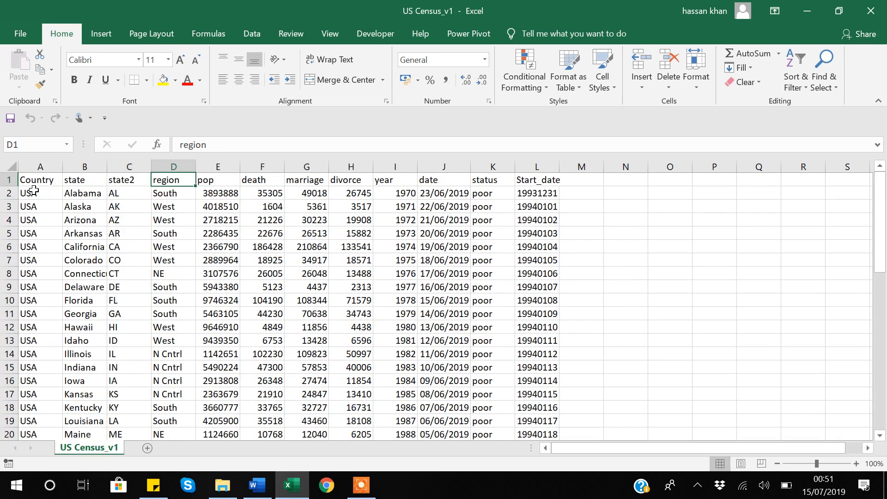
{"action": "key", "text": "Left"}
{"action": "key", "text": "Right"}
{"action": "key", "text": "Right"}
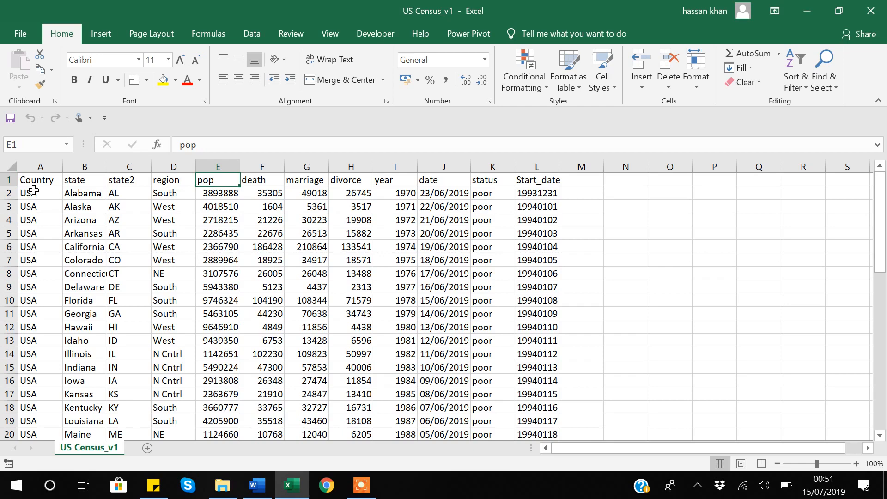
{"action": "key", "text": "shift+Right"}
{"action": "key", "text": "shift+Right"}
{"action": "key", "text": "shift+Right"}
{"action": "key", "text": "shift+Right"}
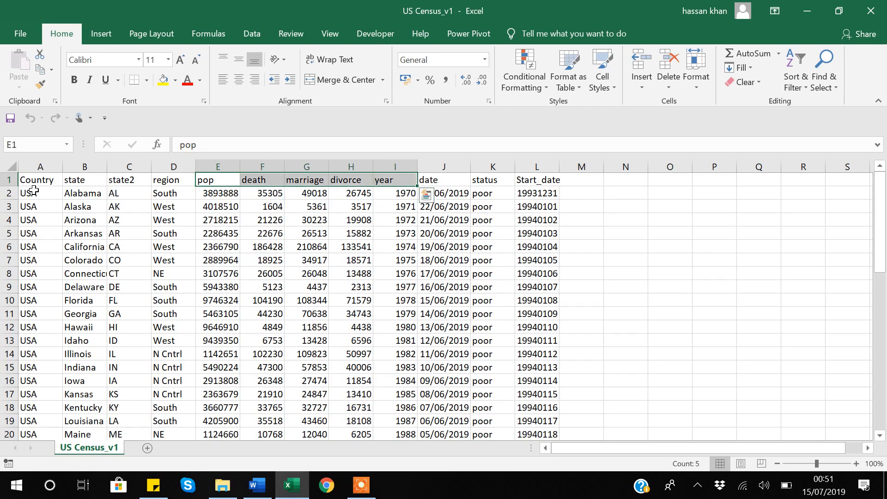
{"action": "key", "text": "Right"}
{"action": "key", "text": "Right"}
{"action": "key", "text": "Right"}
{"action": "key", "text": "Right"}
{"action": "key", "text": "Right"}
{"action": "key", "text": "Right"}
{"action": "key", "text": "Right"}
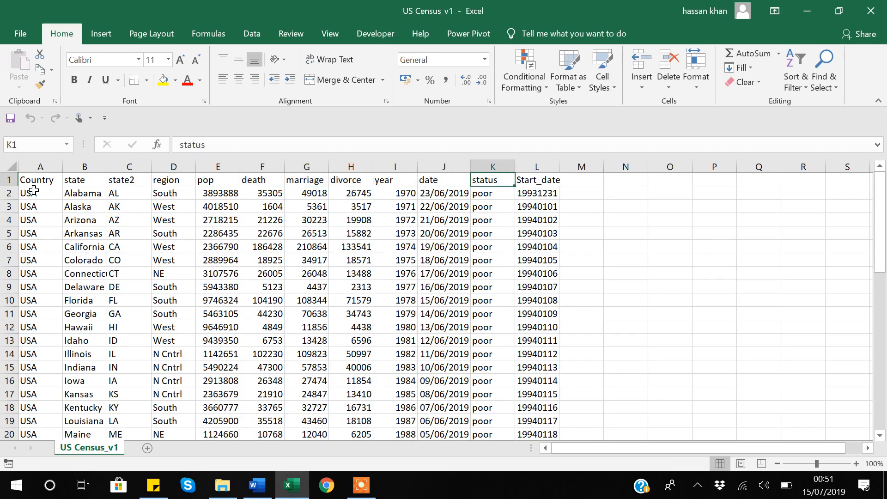
{"action": "key", "text": "Down"}
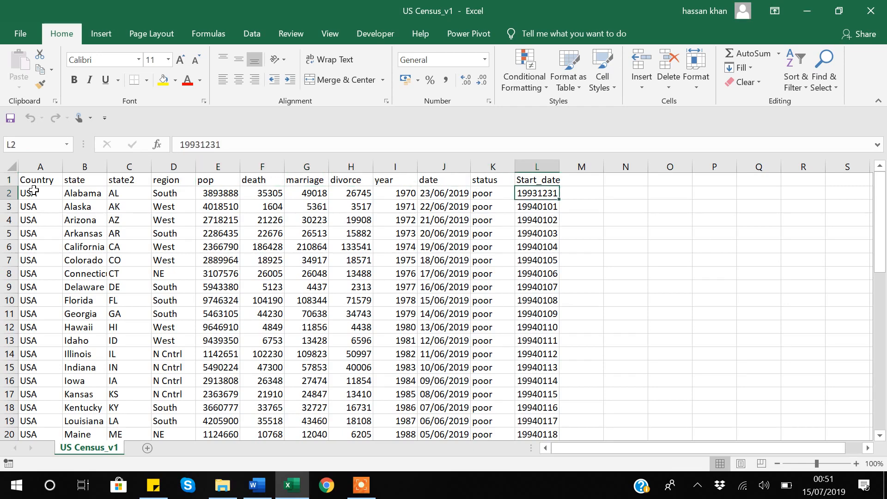
{"action": "key", "text": "Left"}
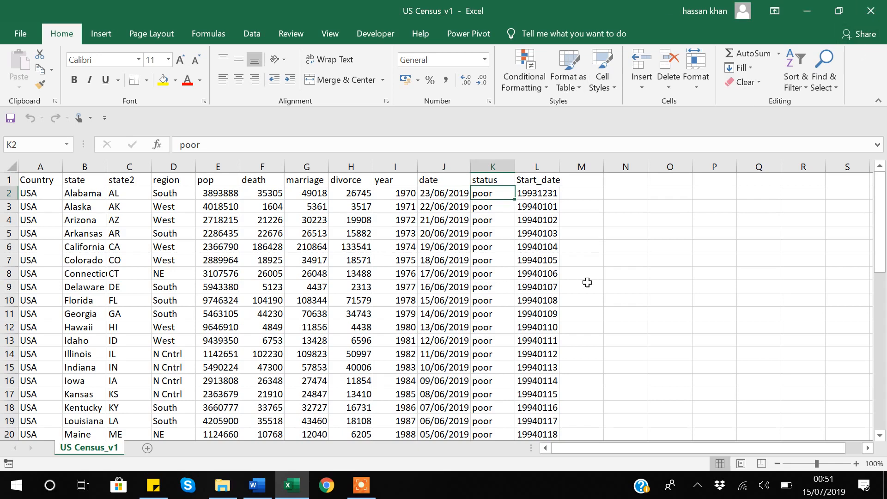
- Close the census workbook and launch Tableau Public from the desktop
{"action": "left_click", "coordinate": [872, 11]}
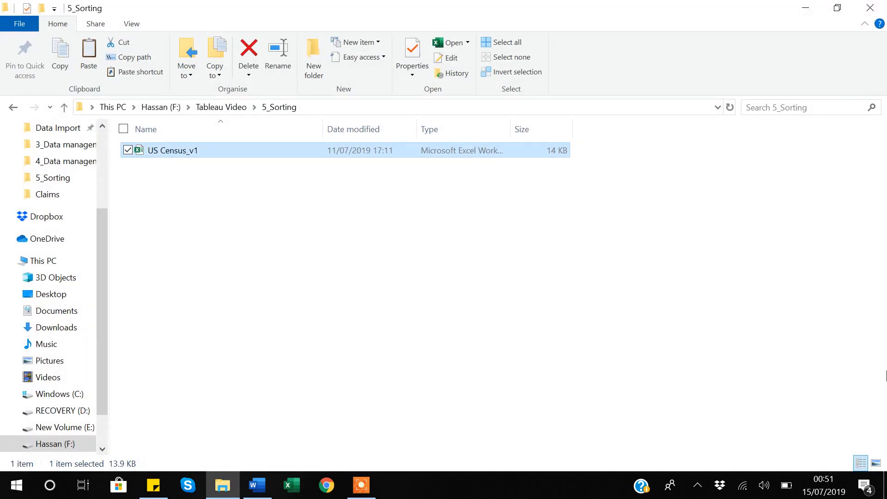
{"action": "left_click", "coordinate": [886, 493]}
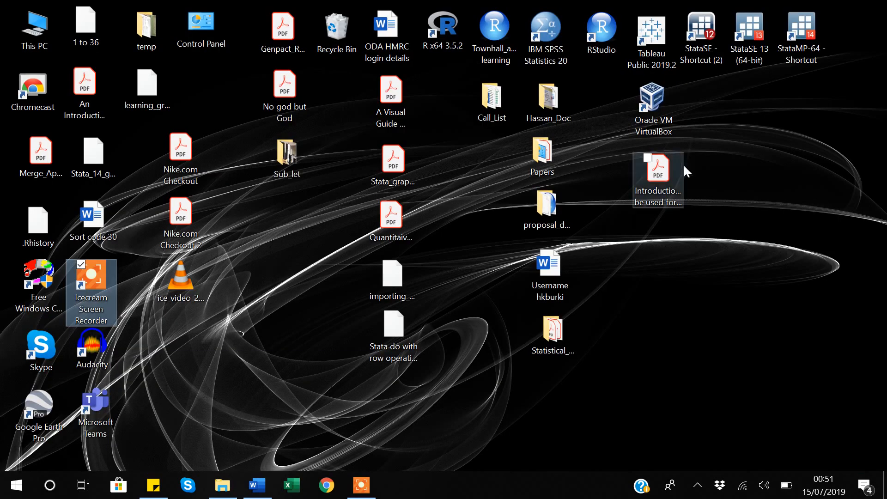
{"action": "left_click", "coordinate": [655, 38]}
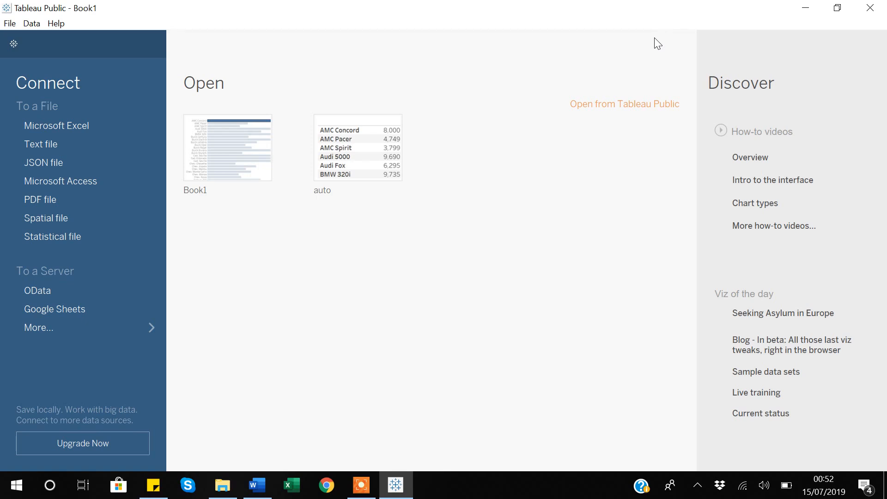
- Connect to the Excel file US Census_v1 from the 5_Sorting folder and go to Sheet 1
{"action": "left_click", "coordinate": [68, 126]}
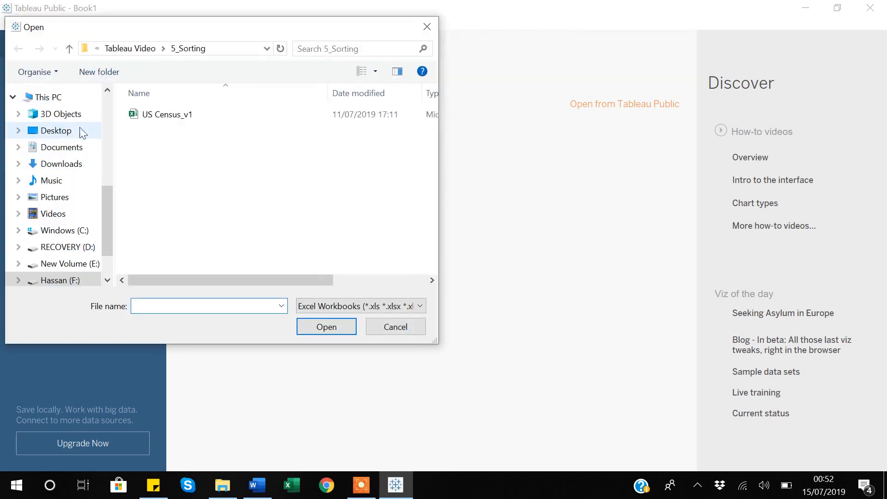
{"action": "left_click", "coordinate": [179, 117]}
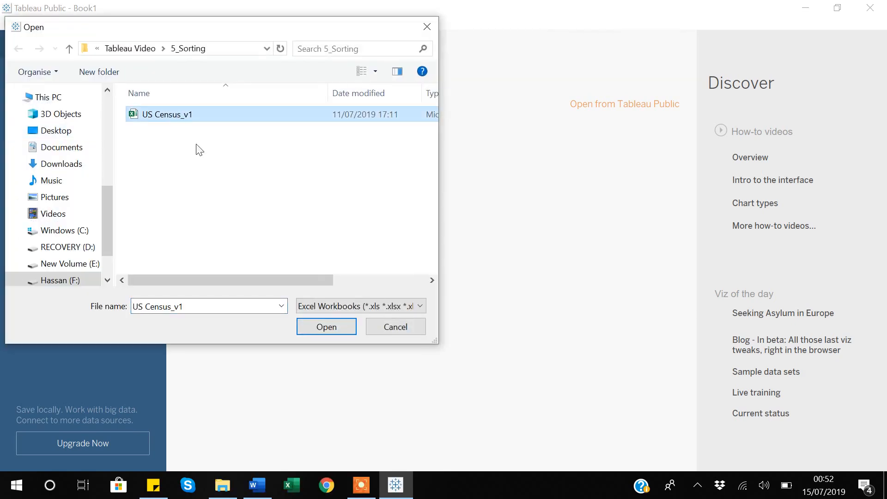
{"action": "left_click", "coordinate": [342, 326]}
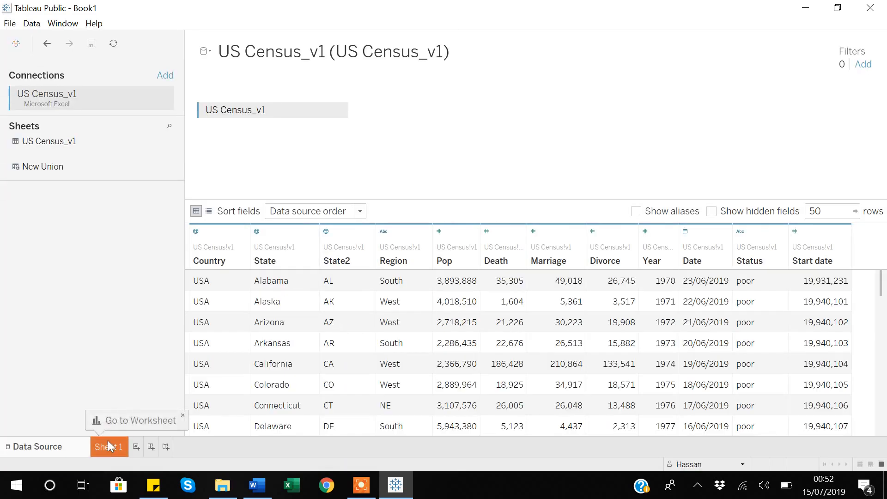
{"action": "left_click", "coordinate": [110, 448]}
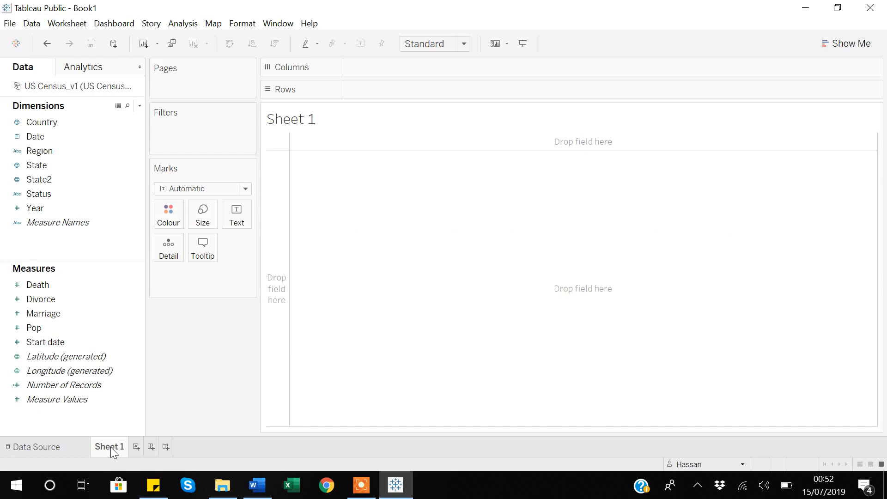
- Build a bar chart with Region on Columns and the sum of Pop on Rows
{"action": "left_click", "coordinate": [37, 152]}
{"action": "left_click_drag", "start_coordinate": [98, 138], "coordinate": [386, 75]}
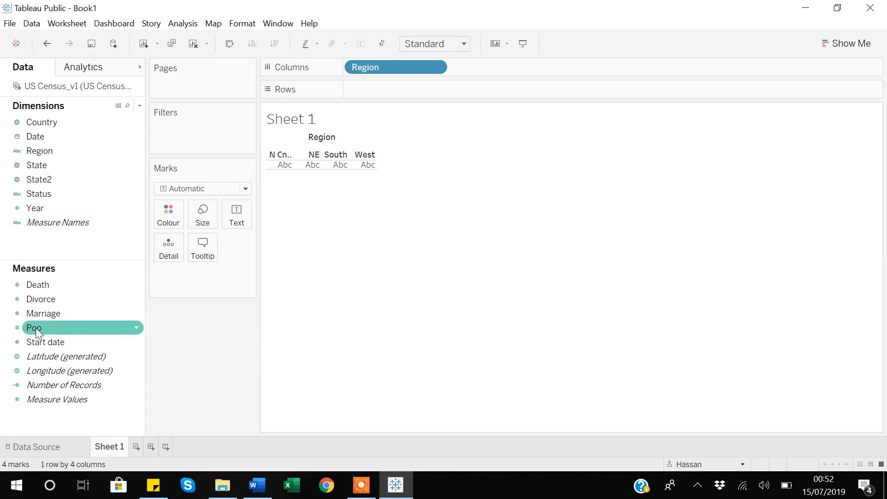
{"action": "mouse_move", "coordinate": [35, 328]}
{"action": "left_mouse_down"}
{"action": "mouse_move", "coordinate": [365, 144]}
{"action": "mouse_move", "coordinate": [376, 99]}
{"action": "left_mouse_up"}
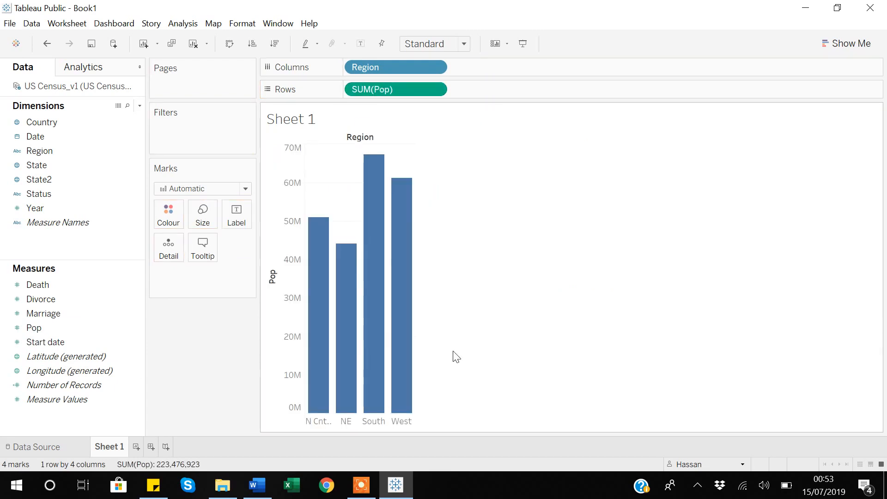
- Cycle the Region bars through descending, ascending and unsorted order using the sort control on the Pop axis
{"action": "mouse_move", "coordinate": [323, 375]}
{"action": "left_click", "coordinate": [272, 265]}
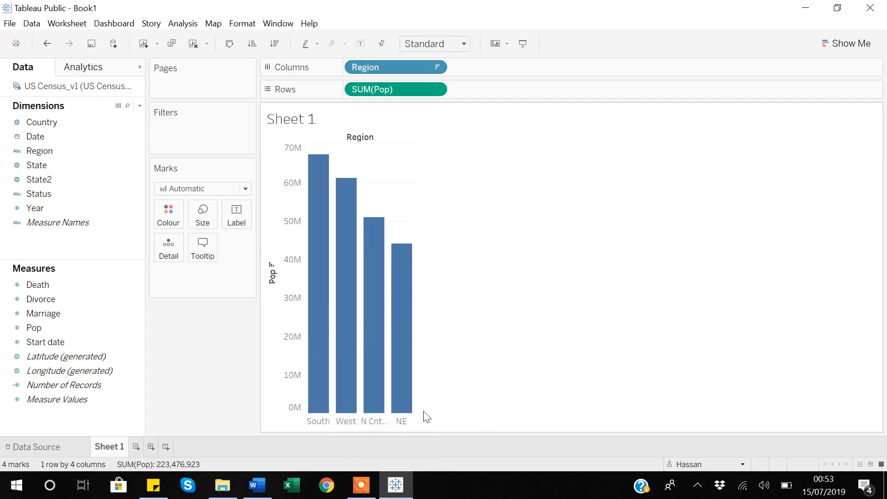
{"action": "left_click", "coordinate": [272, 265]}
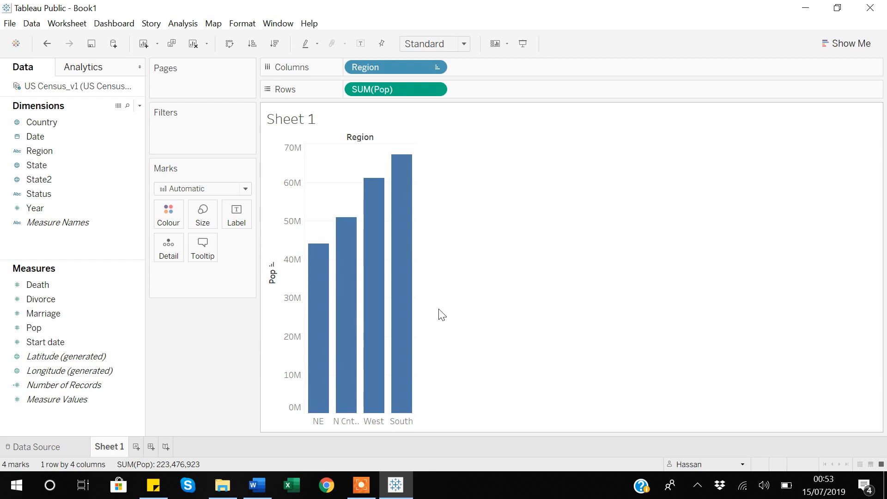
{"action": "mouse_move", "coordinate": [390, 325]}
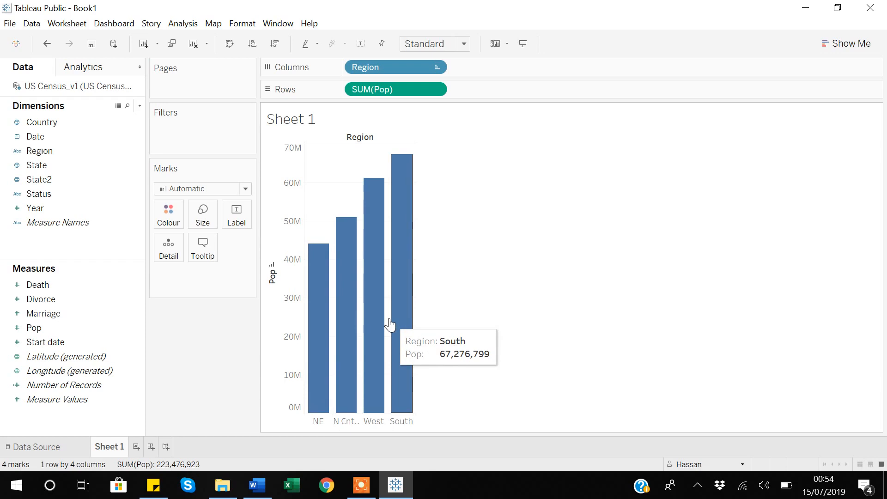
{"action": "left_click", "coordinate": [272, 265]}
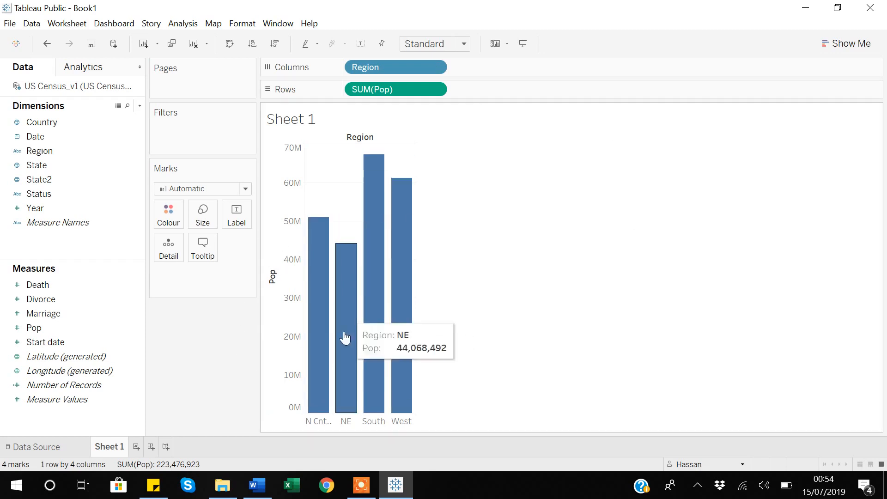
{"action": "mouse_move", "coordinate": [362, 237]}
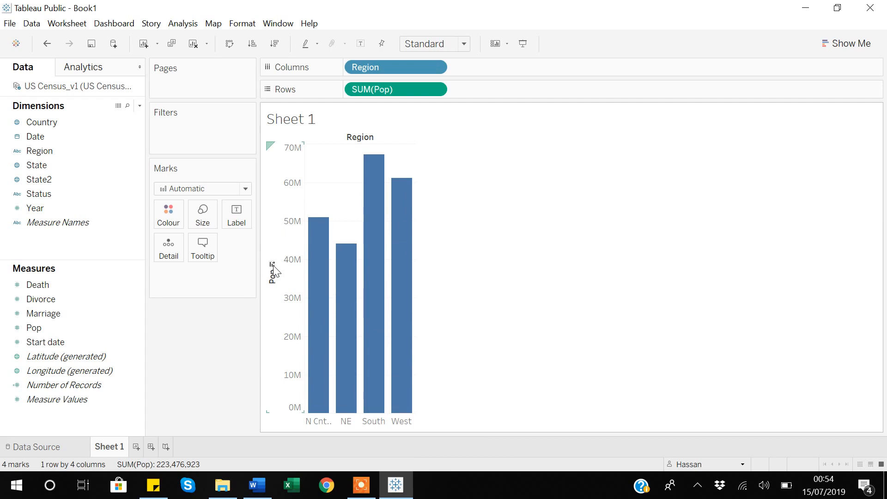
{"action": "left_click", "coordinate": [272, 264]}
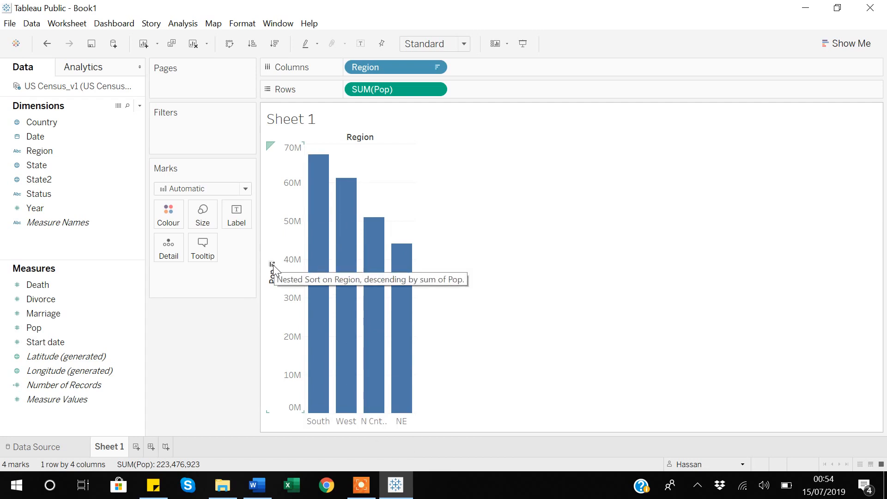
{"action": "left_click", "coordinate": [272, 265]}
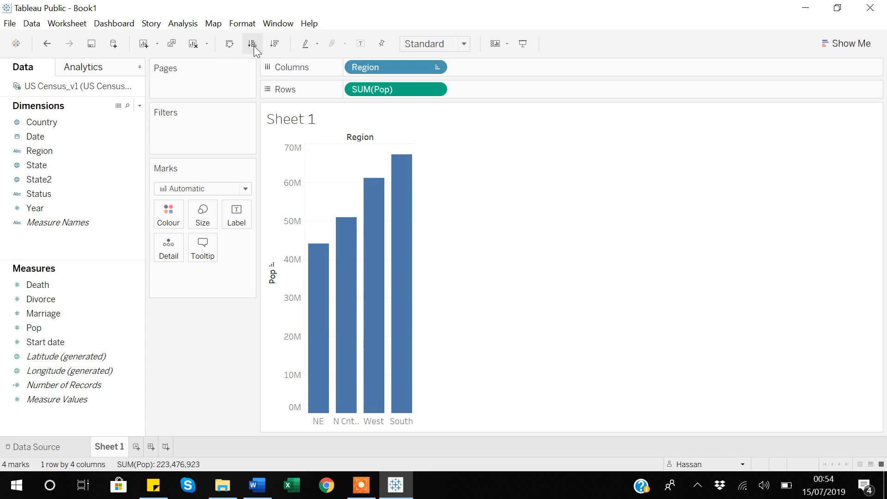
{"action": "left_click", "coordinate": [273, 268]}
{"action": "left_click", "coordinate": [272, 268]}
{"action": "left_click", "coordinate": [273, 268]}
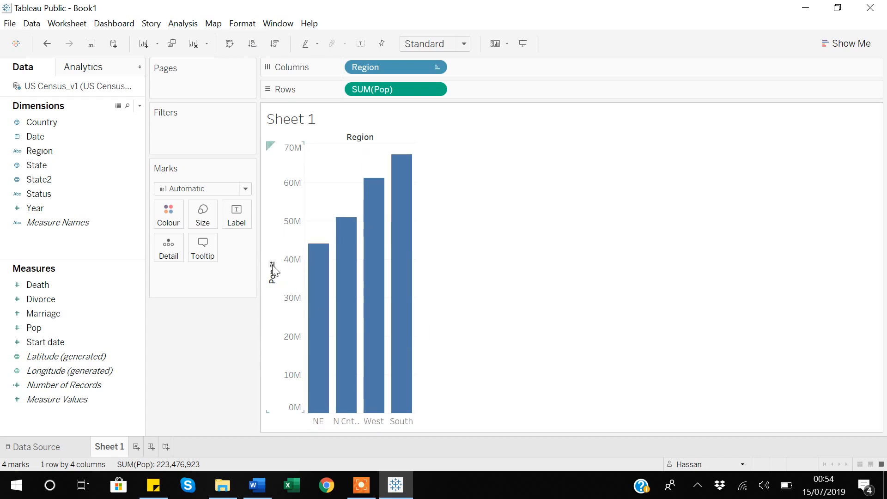
{"action": "left_click", "coordinate": [273, 268]}
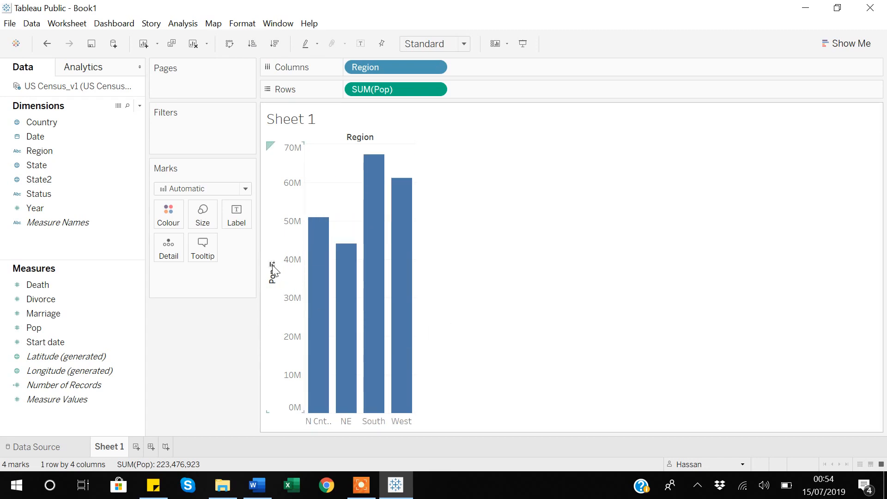
- Sort the Region bars by Pop in ascending order and switch them to descending order
{"action": "left_click", "coordinate": [254, 46]}
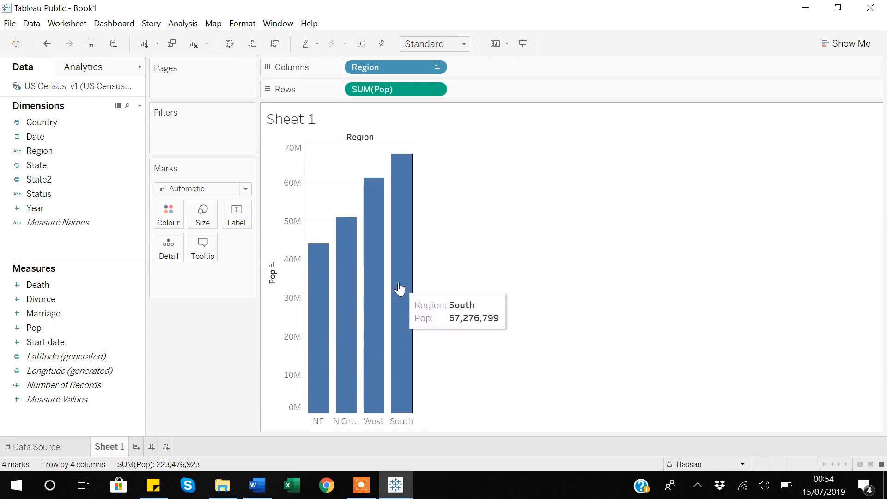
{"action": "left_click", "coordinate": [276, 44]}
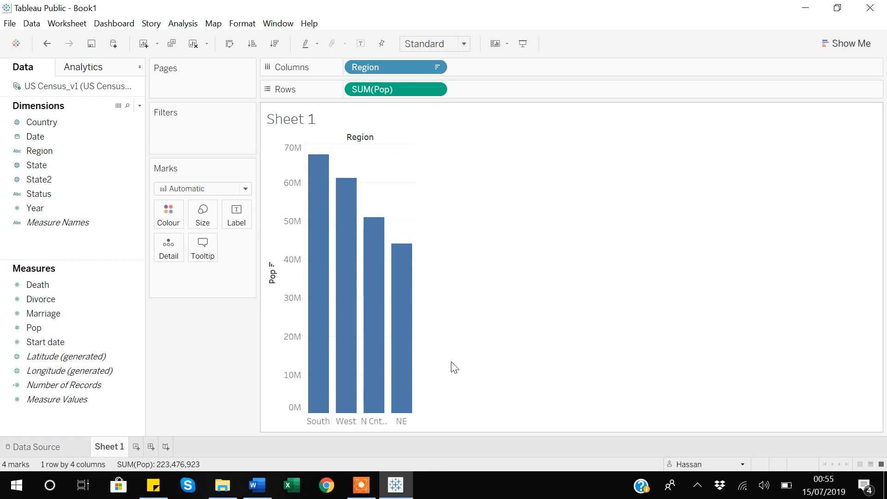
- Add a new worksheet, Sheet 2, and place Region on its Columns shelf
{"action": "left_click", "coordinate": [137, 447]}
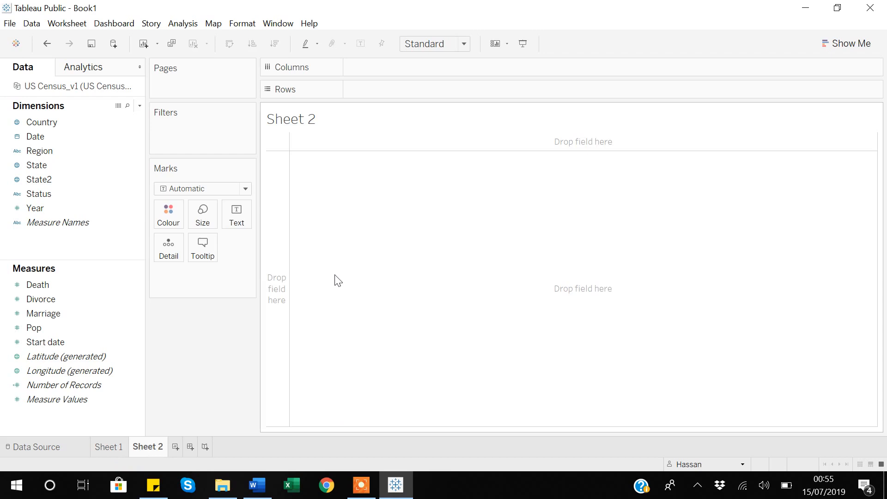
{"action": "left_click", "coordinate": [42, 165]}
{"action": "left_click_drag", "start_coordinate": [38, 152], "coordinate": [372, 74]}
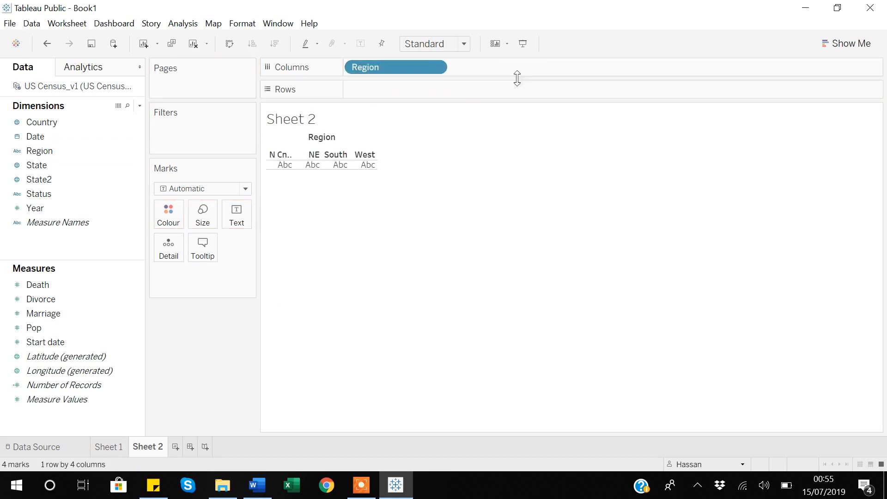
- Add State after Region on Columns and place the sum of Pop on Rows to chart population by state
{"action": "left_click", "coordinate": [36, 167]}
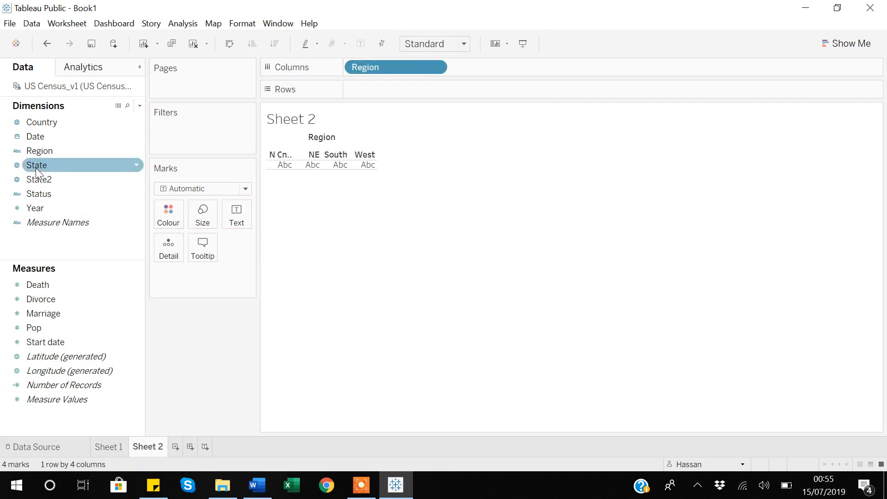
{"action": "mouse_move", "coordinate": [37, 165]}
{"action": "left_mouse_down"}
{"action": "mouse_move", "coordinate": [282, 158]}
{"action": "mouse_move", "coordinate": [476, 83]}
{"action": "mouse_move", "coordinate": [471, 76]}
{"action": "left_mouse_up"}
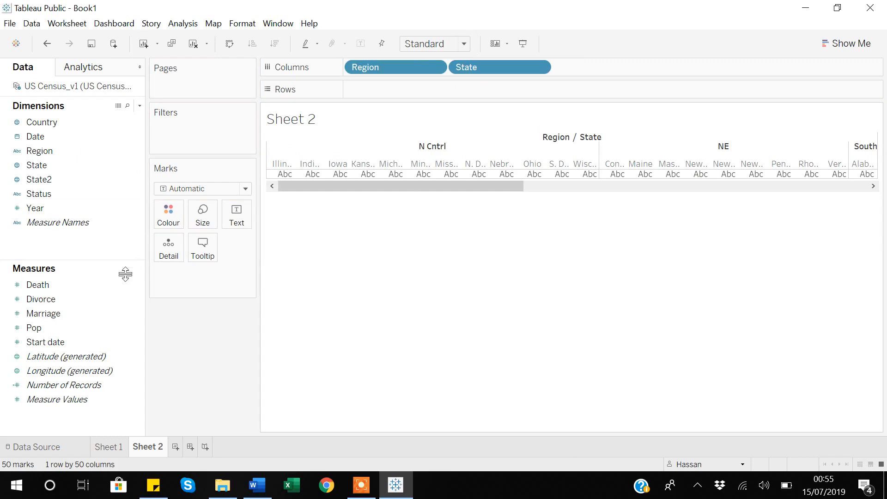
{"action": "left_click_drag", "start_coordinate": [39, 328], "coordinate": [376, 89]}
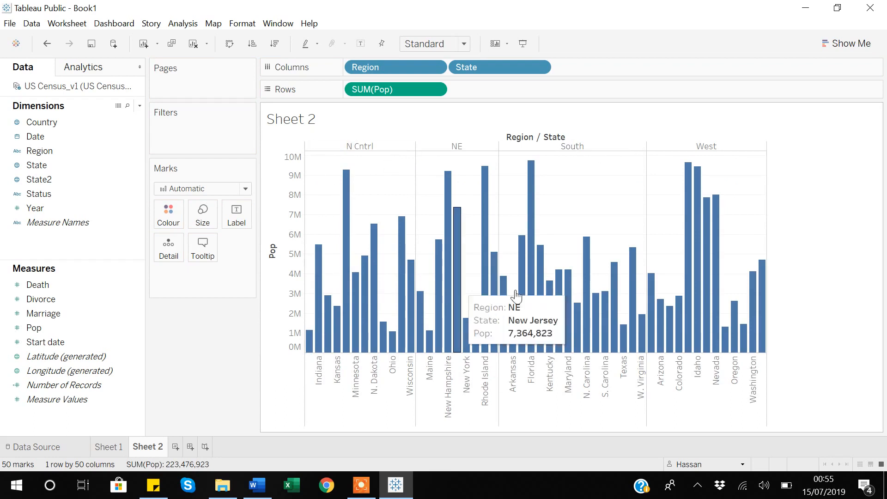
- Apply a nested sort on State by sum of Pop in ascending, descending and again ascending order
{"action": "left_click", "coordinate": [254, 46]}
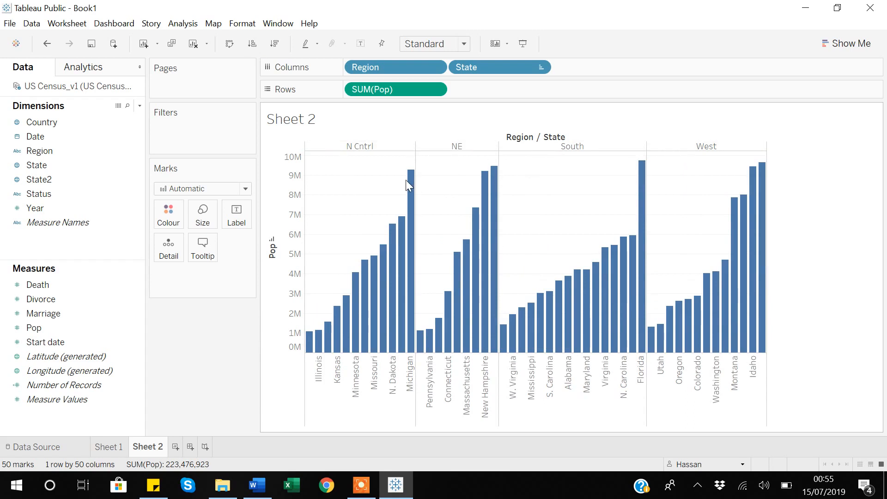
{"action": "left_click", "coordinate": [275, 41]}
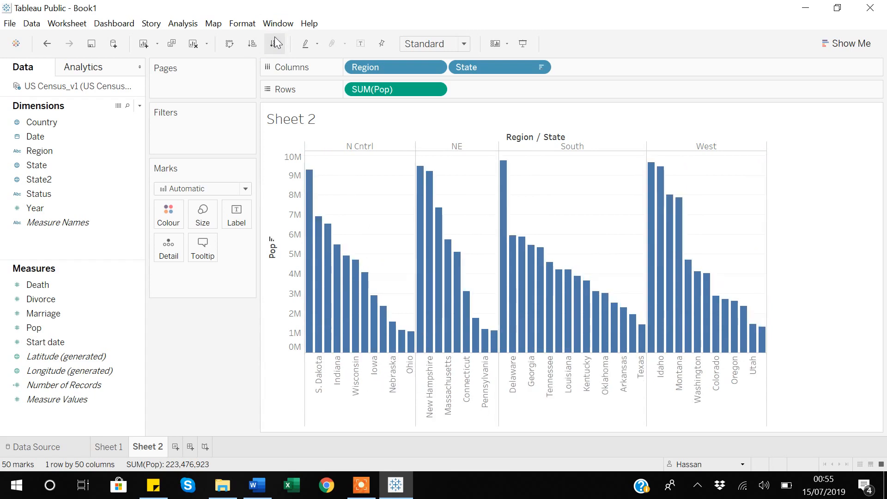
{"action": "left_click", "coordinate": [251, 45]}
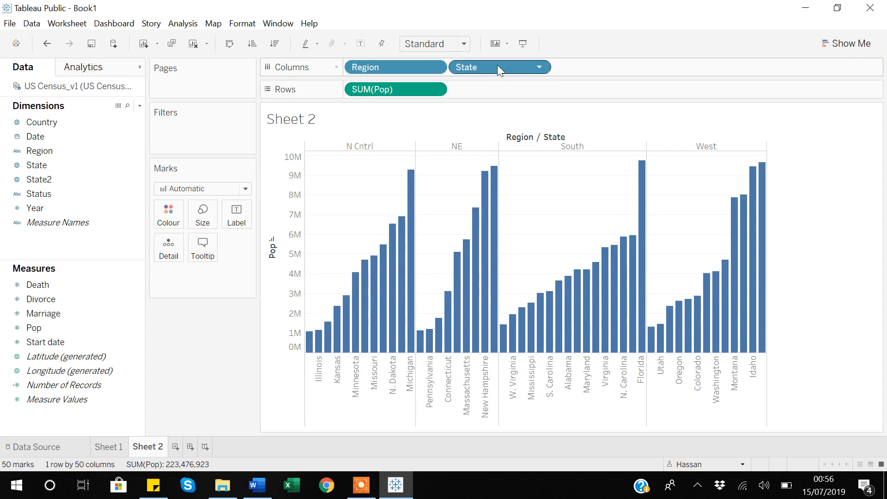
- Change the State field's sort from Nested to Data source order
{"action": "left_click", "coordinate": [540, 67]}
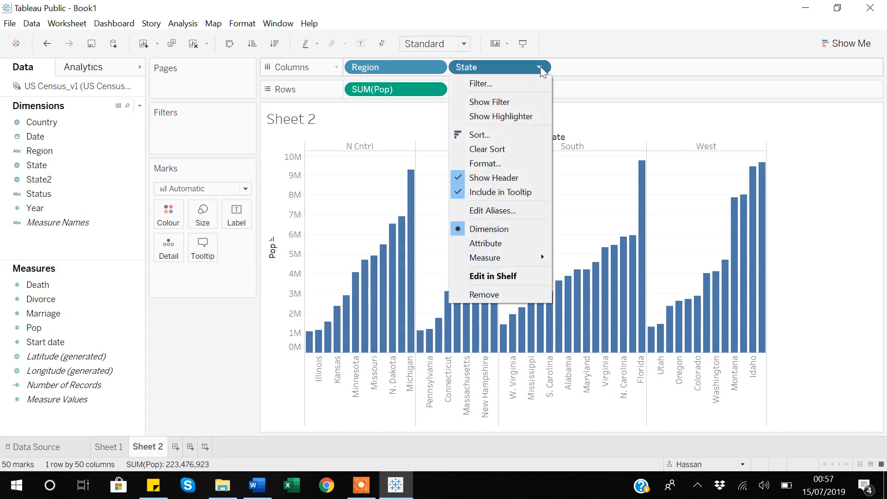
{"action": "left_click", "coordinate": [479, 135]}
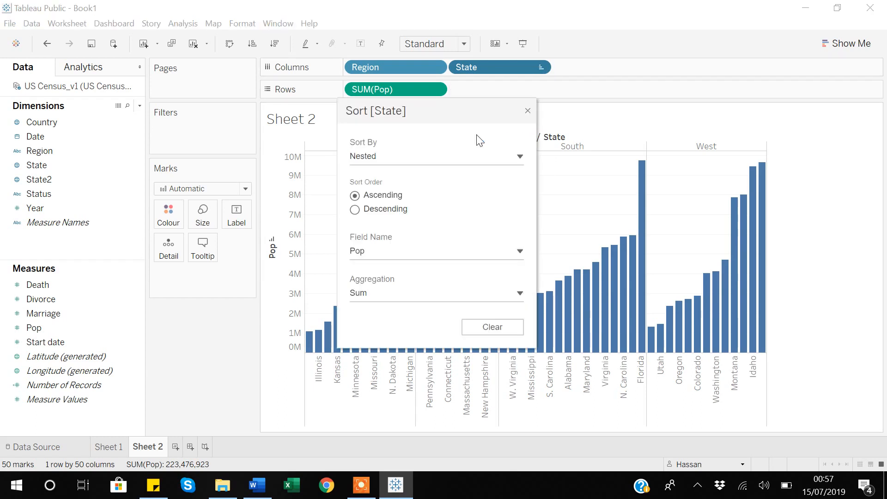
{"action": "left_click", "coordinate": [519, 156]}
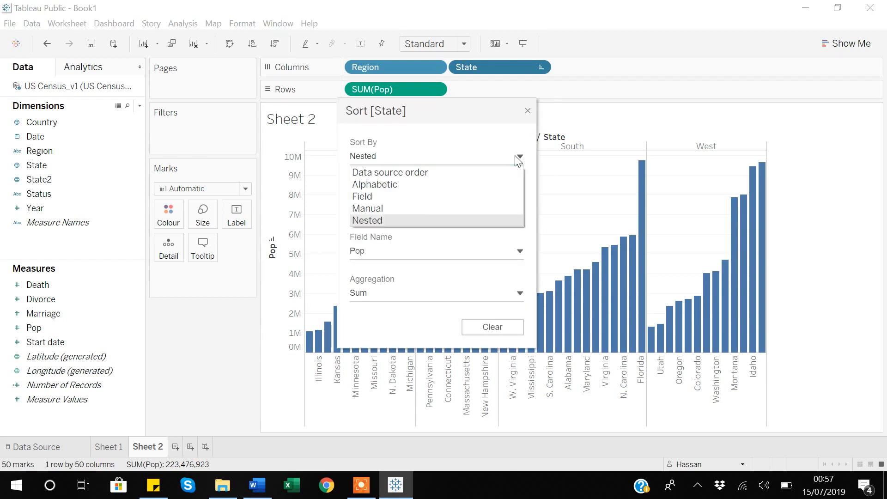
{"action": "left_click", "coordinate": [372, 174]}
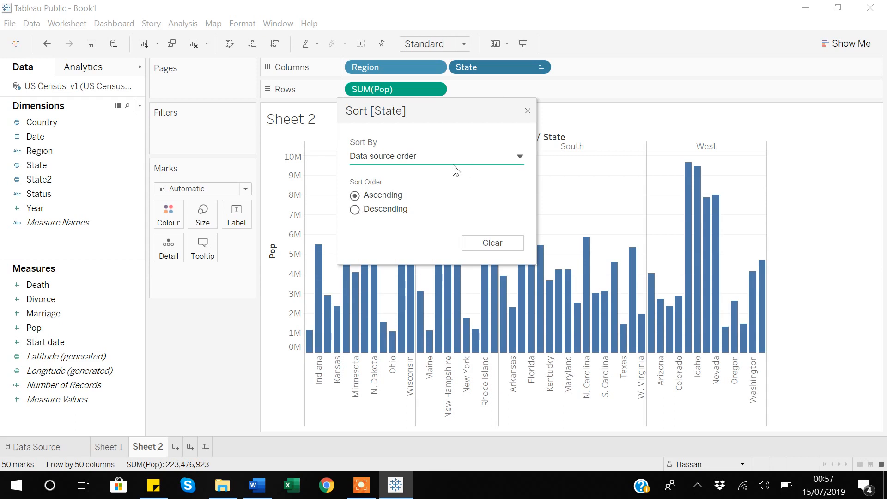
{"action": "left_click", "coordinate": [528, 110]}
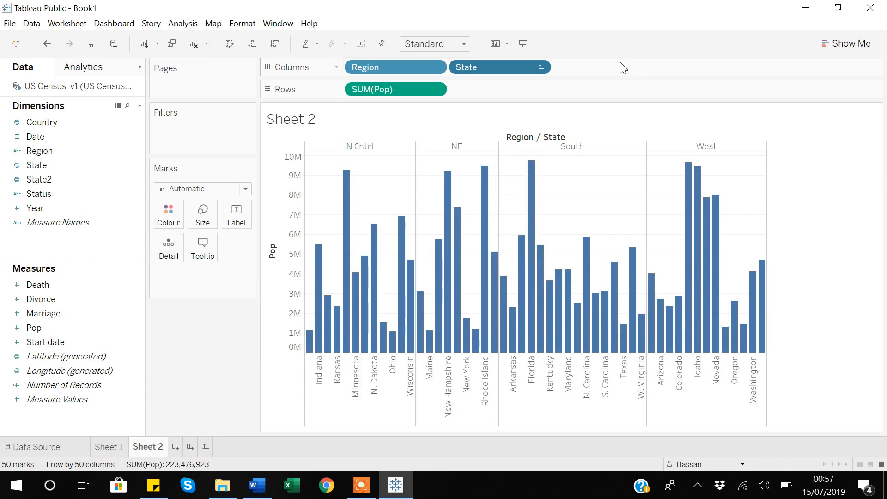
- Check the State field's sort settings and clear its sort
{"action": "left_click", "coordinate": [539, 67]}
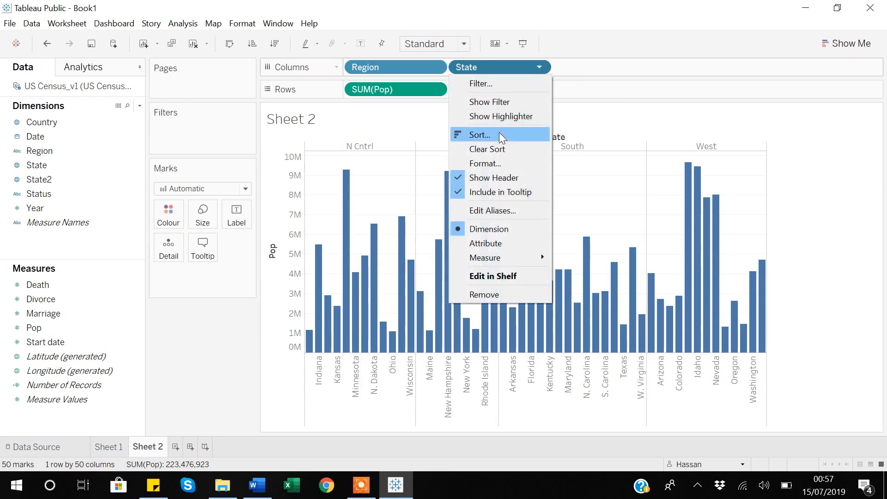
{"action": "left_click", "coordinate": [483, 135]}
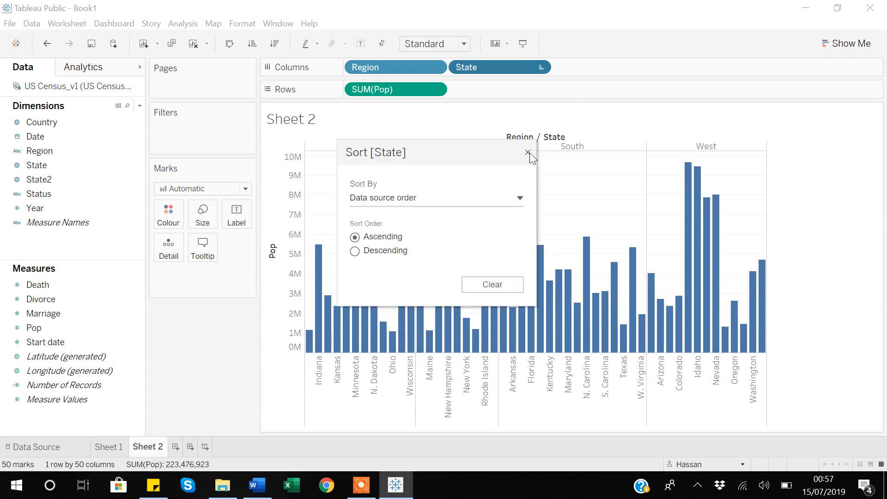
{"action": "left_click", "coordinate": [528, 152]}
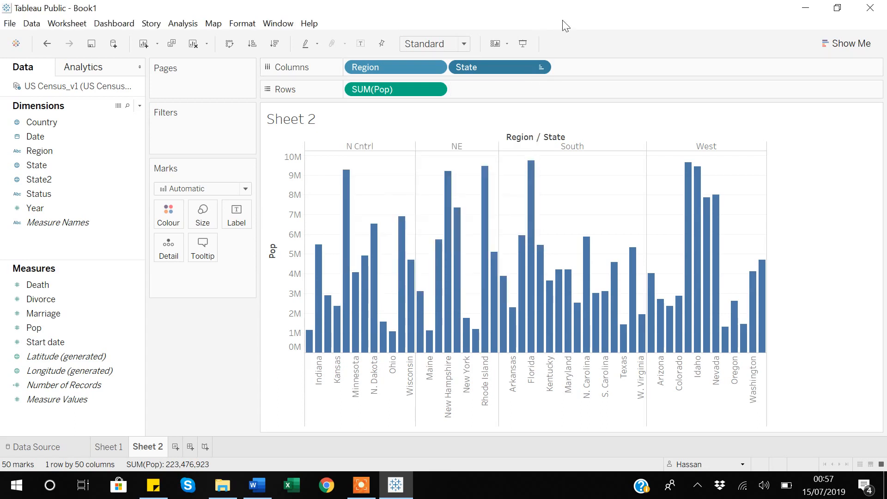
{"action": "left_click", "coordinate": [540, 68]}
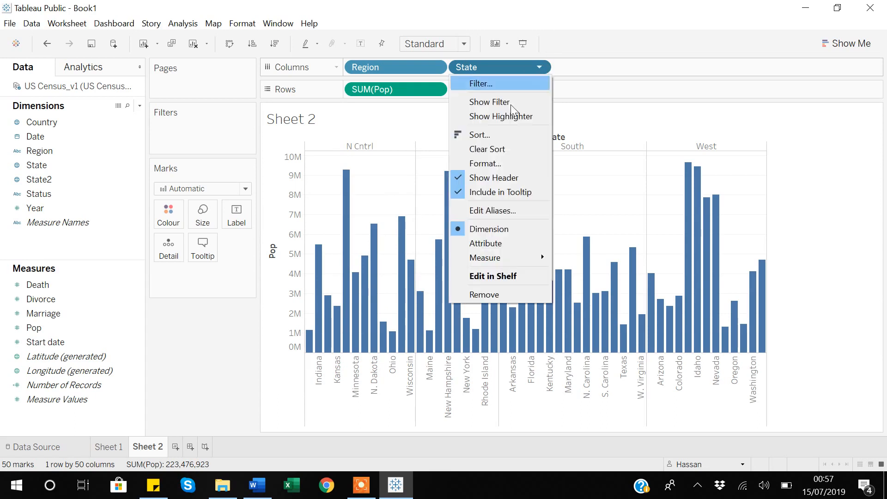
{"action": "left_click", "coordinate": [482, 148]}
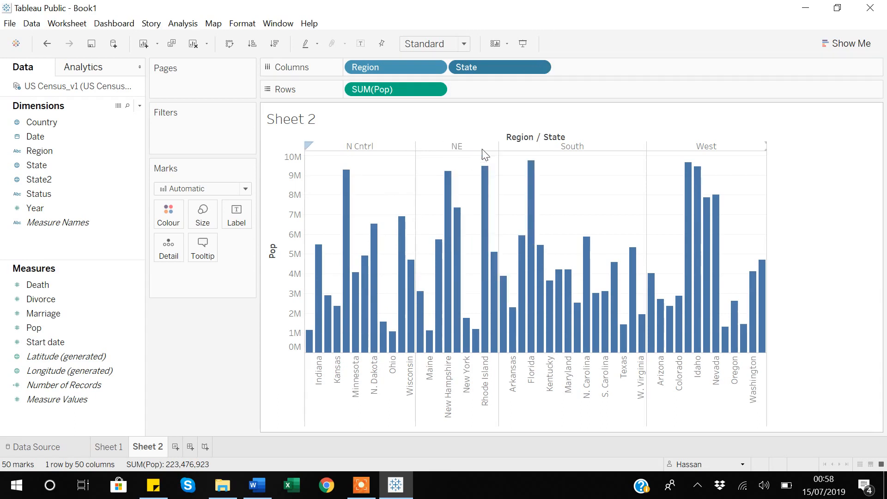
- Sort the State field alphabetically in ascending order
{"action": "left_click", "coordinate": [539, 67]}
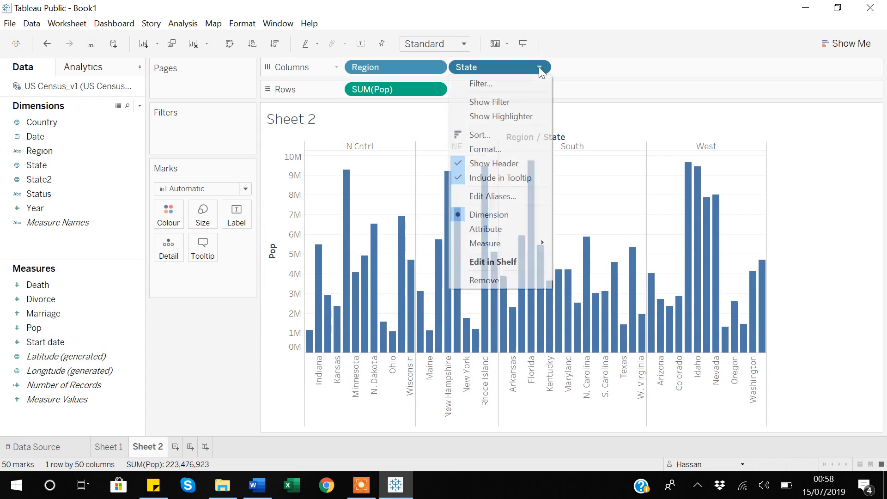
{"action": "left_click", "coordinate": [489, 135]}
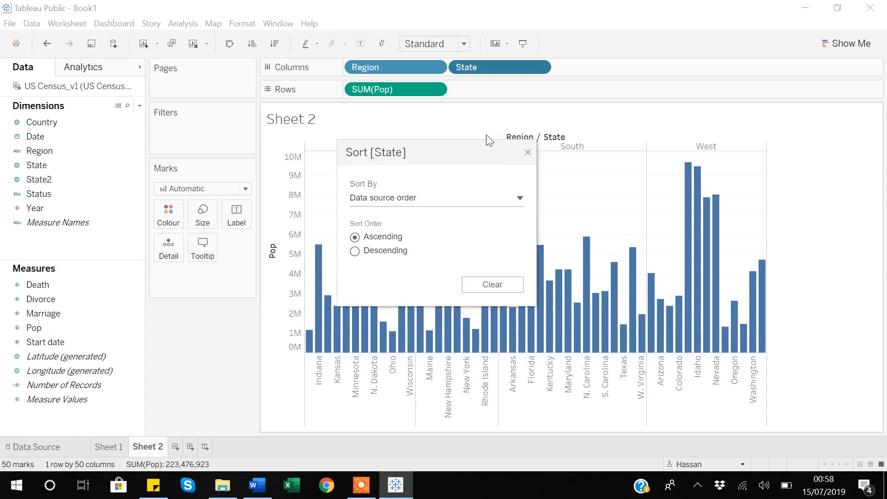
{"action": "left_click", "coordinate": [504, 197]}
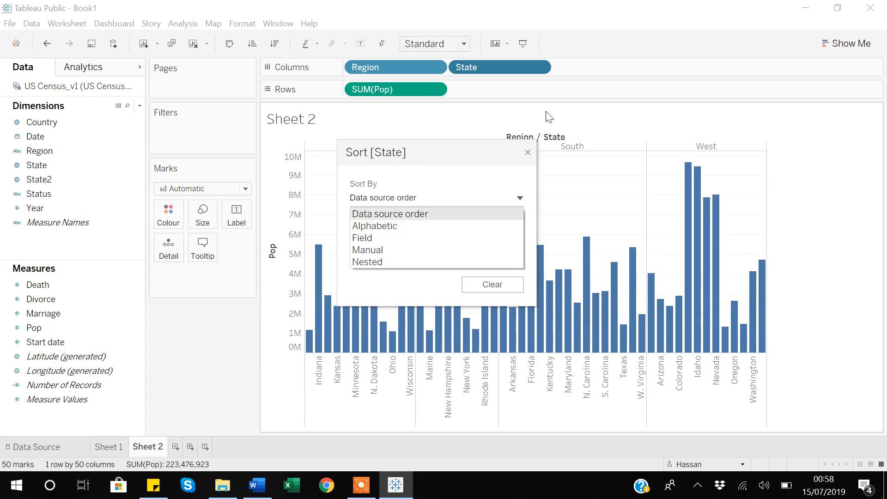
{"action": "left_click", "coordinate": [371, 226]}
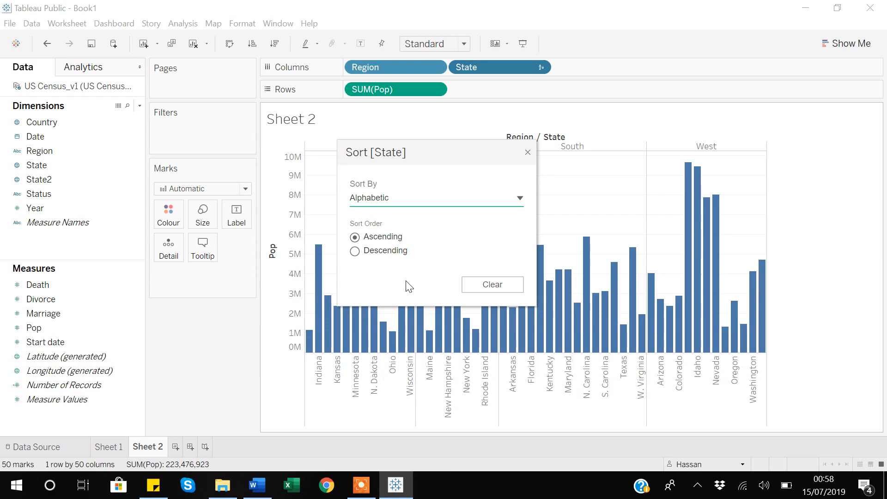
{"action": "left_click", "coordinate": [527, 152]}
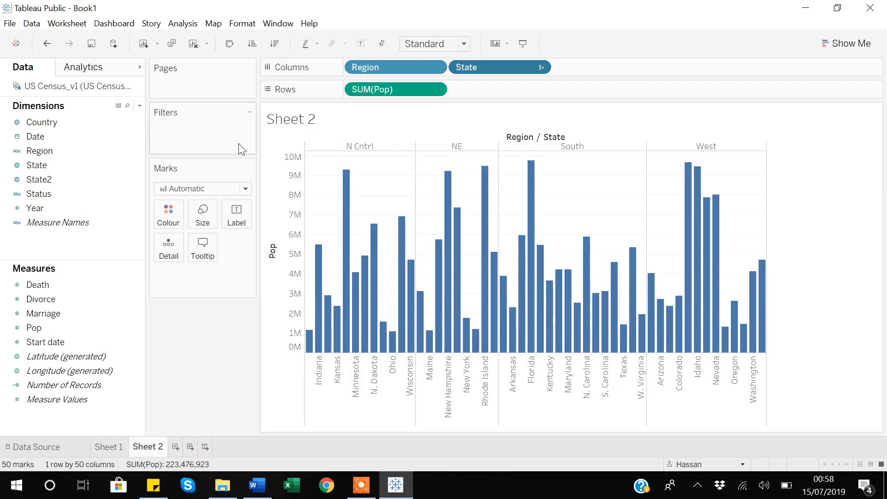
- Swap the rows and columns to turn the chart into horizontal bars, and look through the state order within each region
{"action": "left_click", "coordinate": [228, 46]}
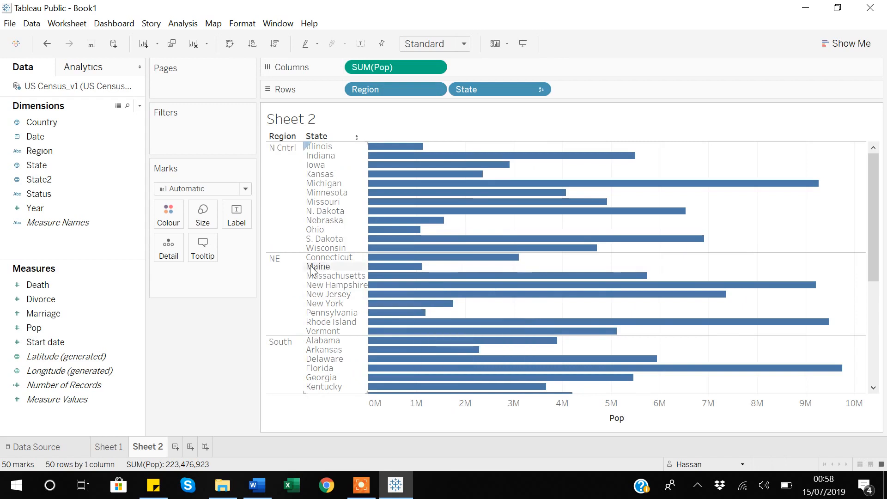
{"action": "scroll", "coordinate": [311, 269], "scroll_direction": "down", "scroll_amount": 3}
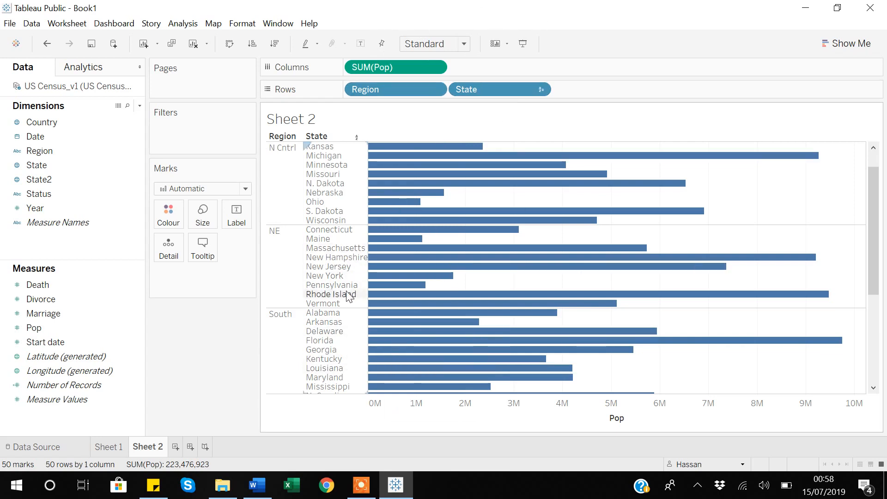
{"action": "scroll", "coordinate": [347, 297], "scroll_direction": "down", "scroll_amount": 5}
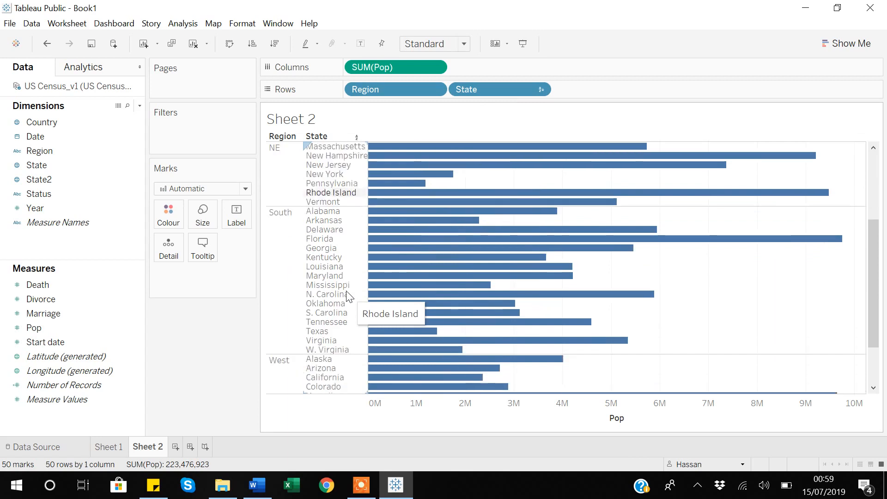
{"action": "scroll", "coordinate": [347, 296], "scroll_direction": "up", "scroll_amount": 5}
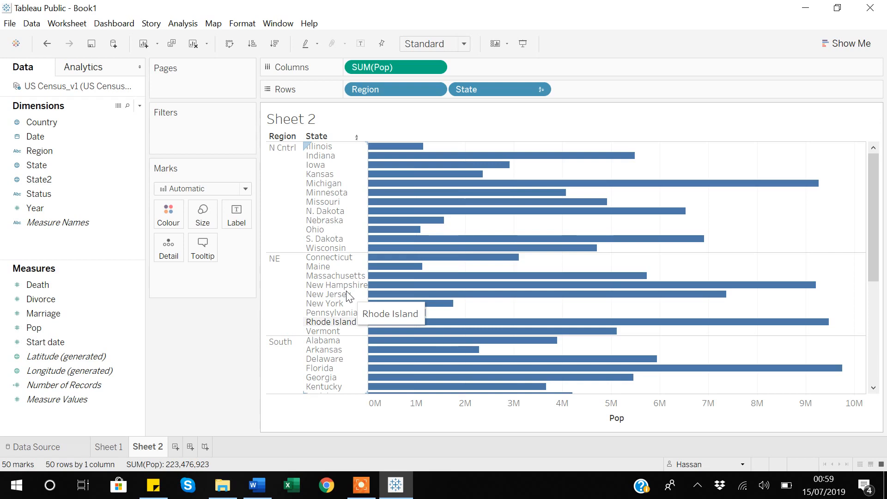
- Clear the alphabetic sort on State and sort it by field in ascending order, using the sum of Death
{"action": "left_click", "coordinate": [540, 88]}
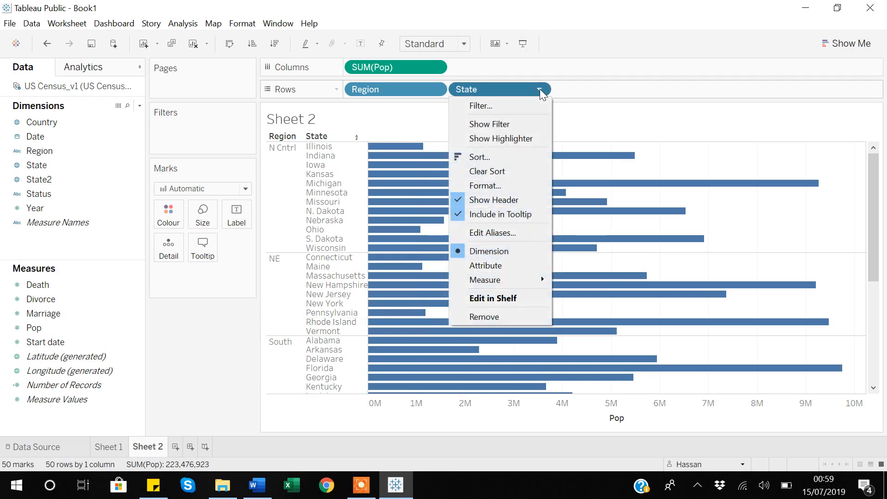
{"action": "left_click", "coordinate": [488, 173]}
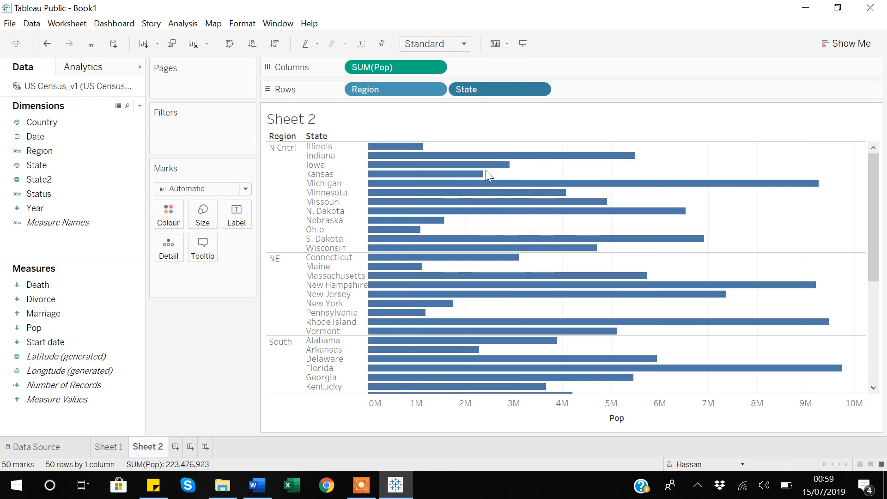
{"action": "left_click", "coordinate": [542, 89]}
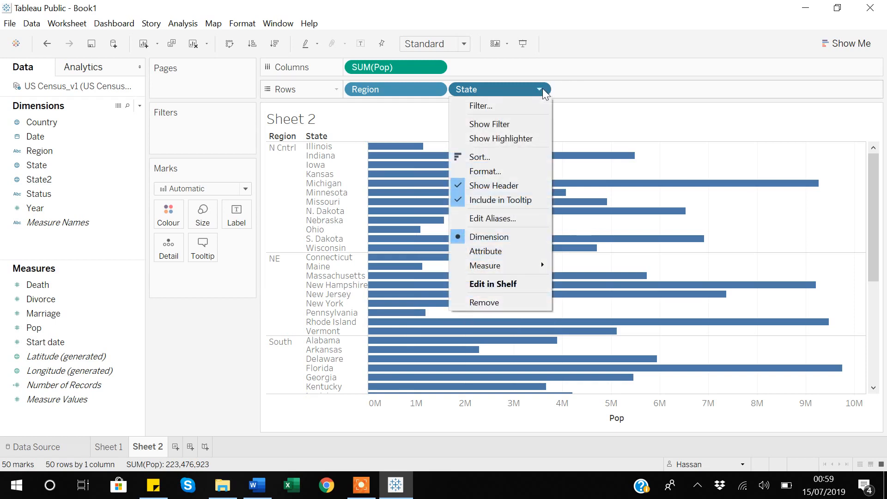
{"action": "left_click", "coordinate": [484, 158]}
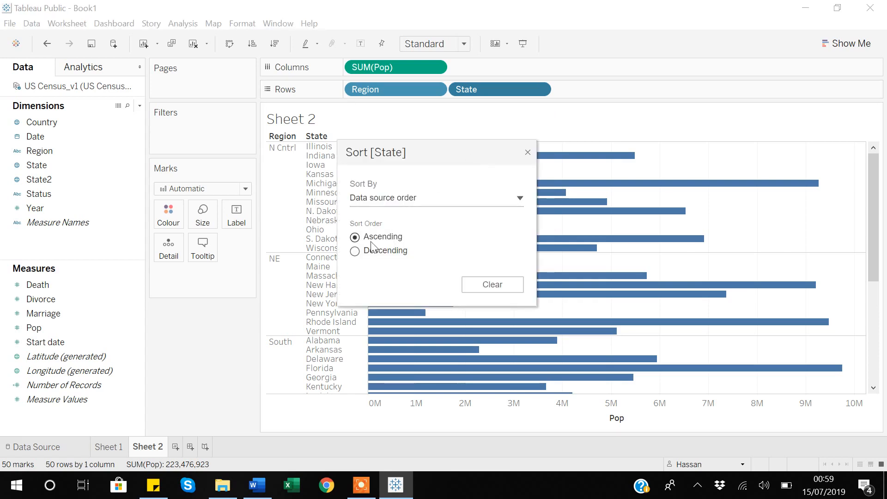
{"action": "left_click", "coordinate": [520, 200]}
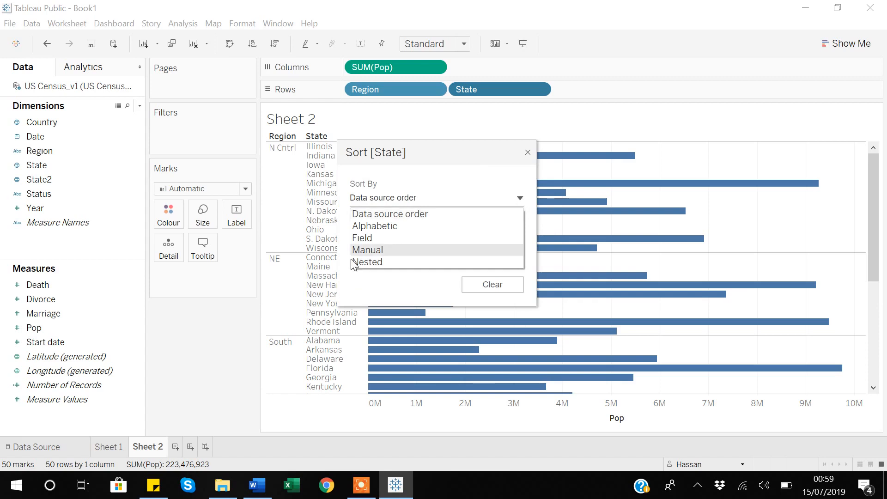
{"action": "left_click", "coordinate": [365, 238]}
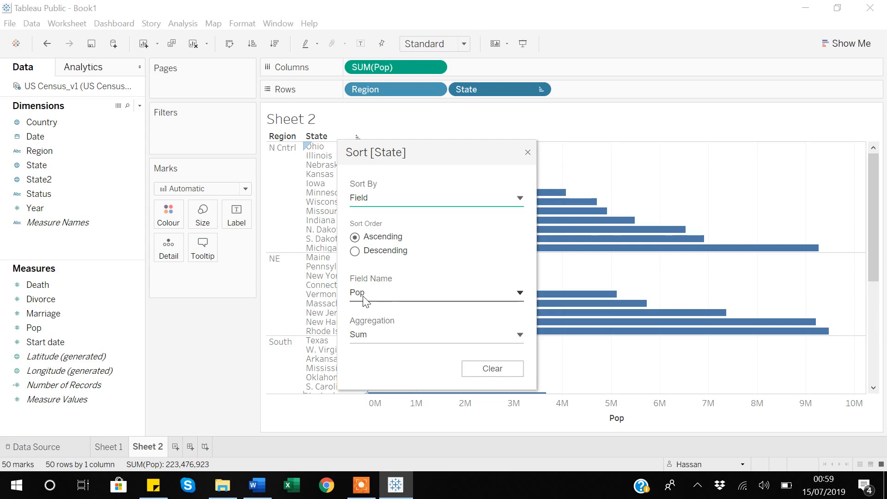
{"action": "left_click", "coordinate": [521, 296]}
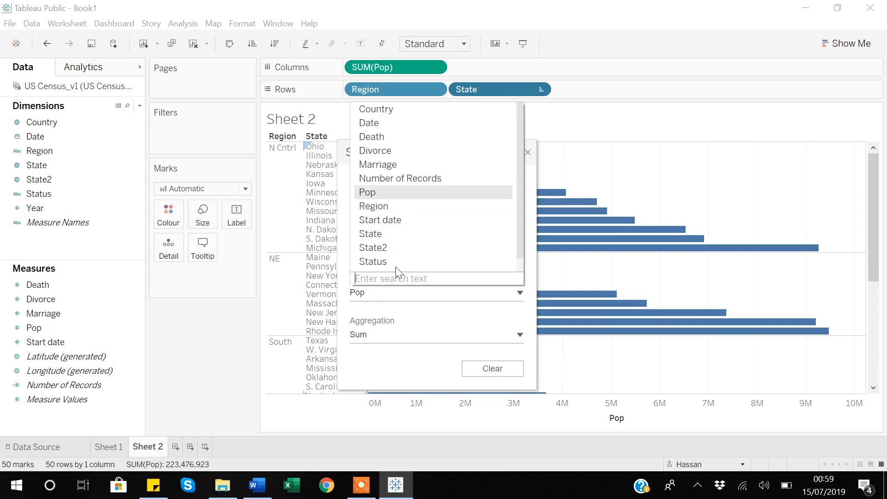
{"action": "left_click", "coordinate": [373, 138]}
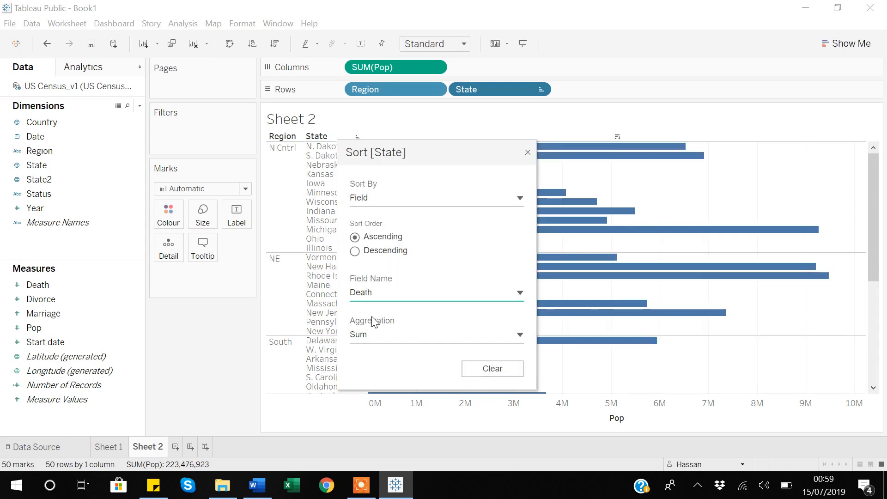
{"action": "left_click", "coordinate": [526, 153]}
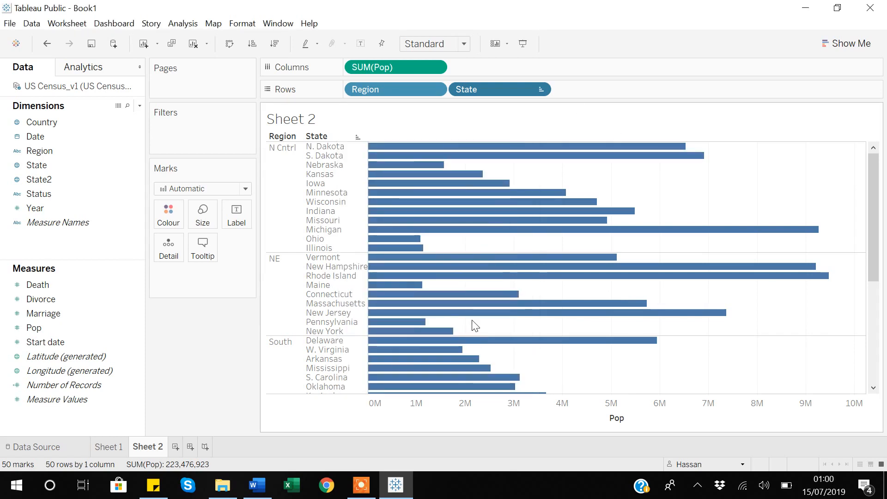
{"action": "mouse_move", "coordinate": [549, 221]}
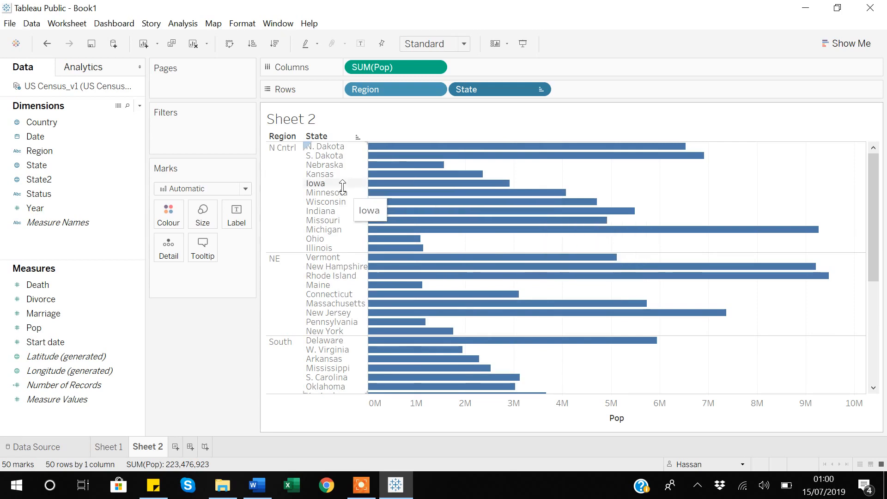
- Colour the bars by the sum of Death and examine the death figures of individual states, such as Ohio and Illinois
{"action": "left_click", "coordinate": [41, 183]}
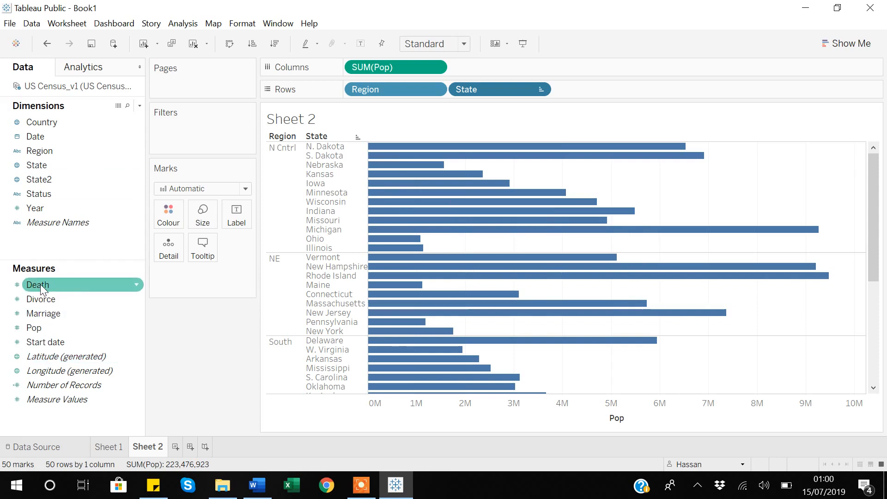
{"action": "left_click_drag", "start_coordinate": [40, 284], "coordinate": [167, 220]}
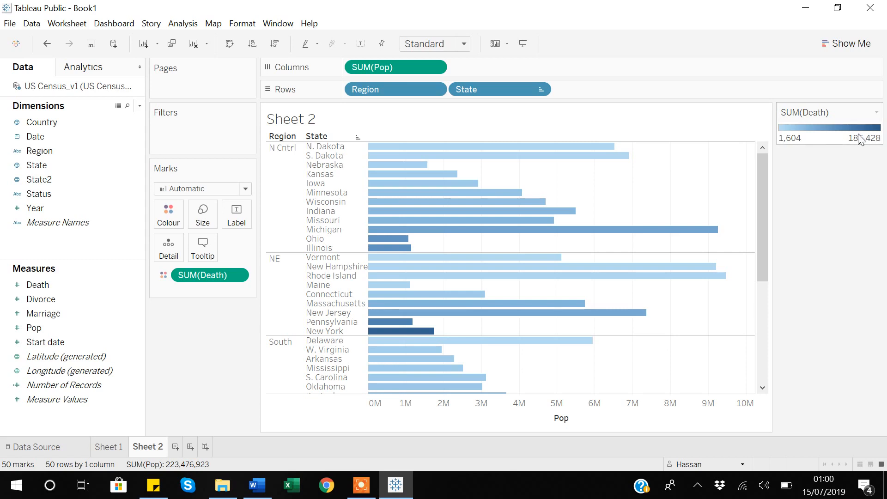
{"action": "mouse_move", "coordinate": [546, 260]}
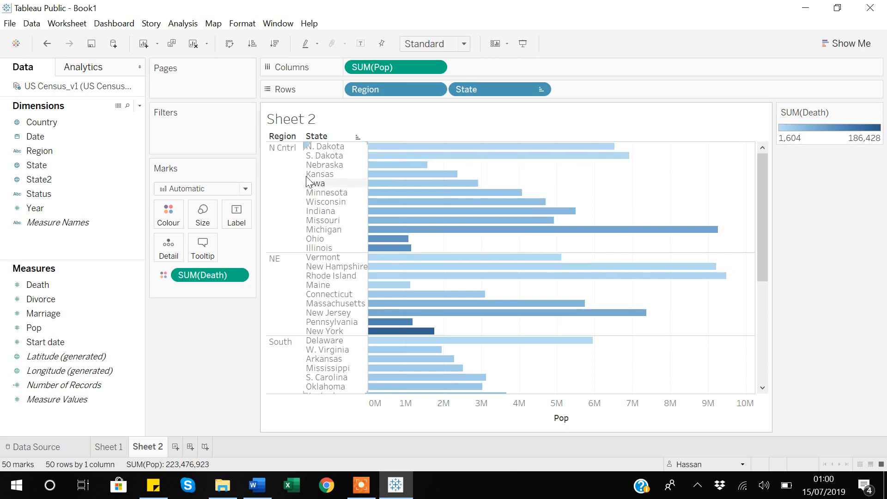
{"action": "mouse_move", "coordinate": [441, 149]}
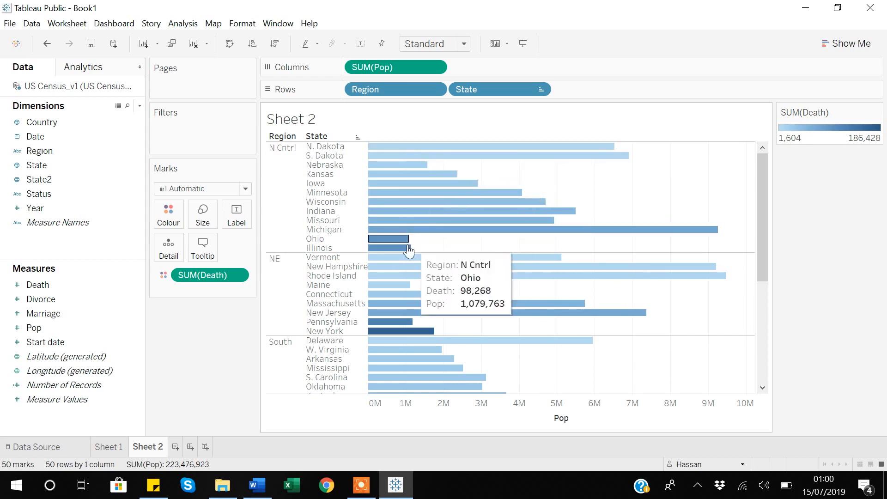
{"action": "mouse_move", "coordinate": [406, 253]}
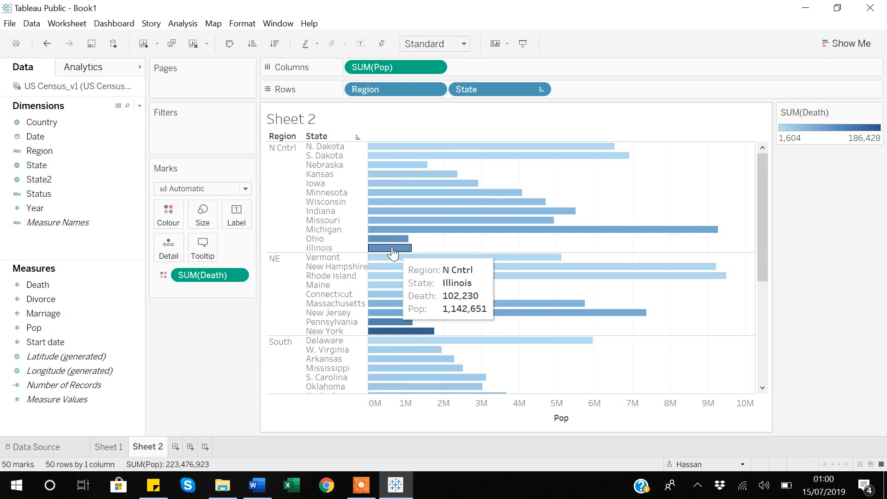
{"action": "mouse_move", "coordinate": [452, 278]}
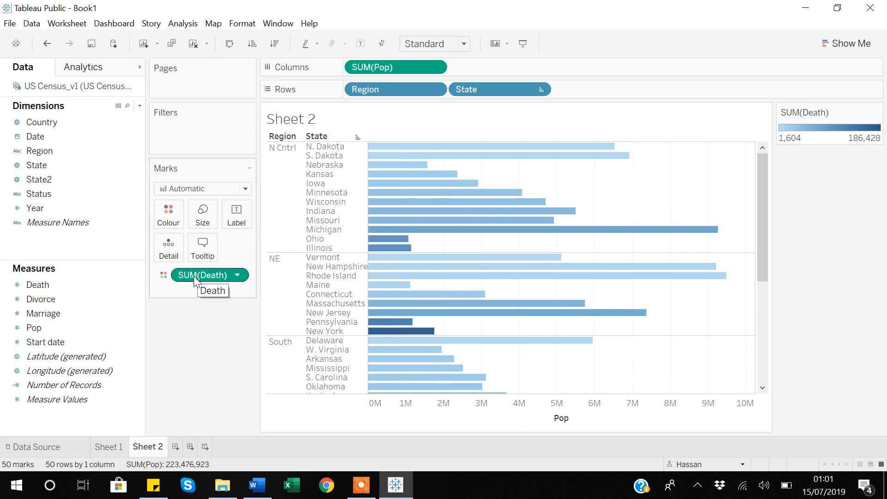
- Try the sum of Death as bar labels, return it to the bar colour, and look over the states' values
{"action": "left_click_drag", "start_coordinate": [194, 279], "coordinate": [241, 219]}
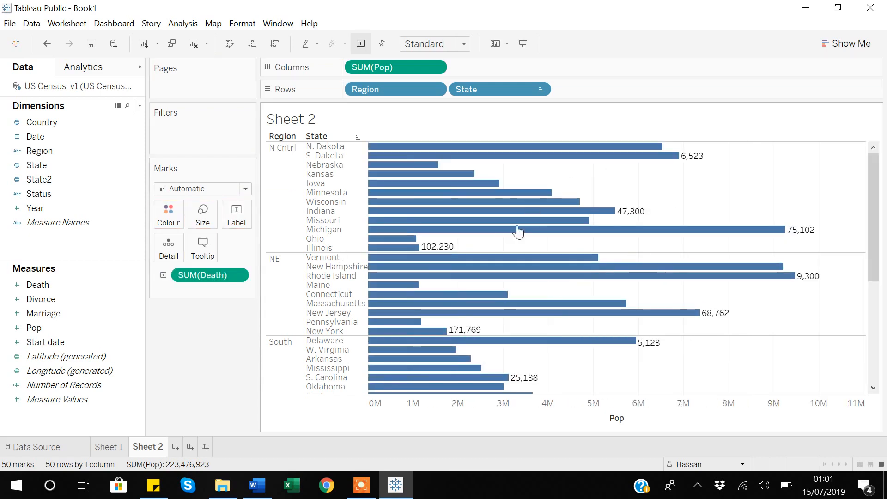
{"action": "mouse_move", "coordinate": [457, 231]}
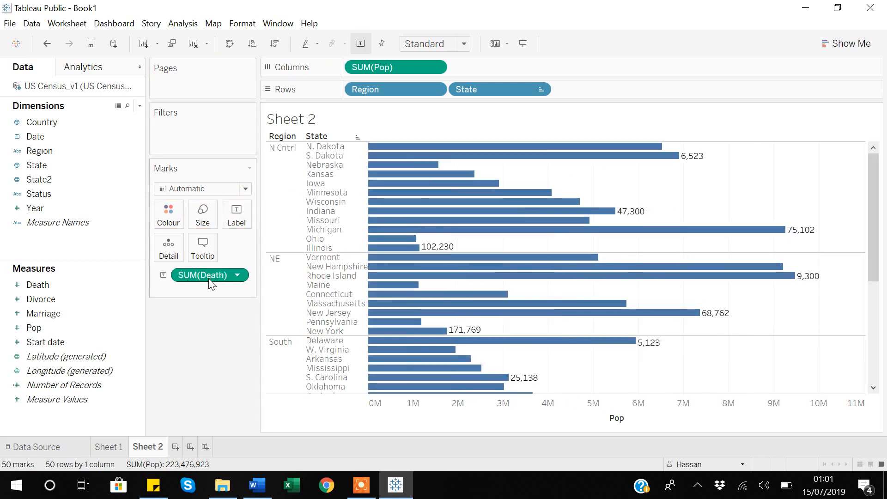
{"action": "left_click_drag", "start_coordinate": [212, 278], "coordinate": [172, 225]}
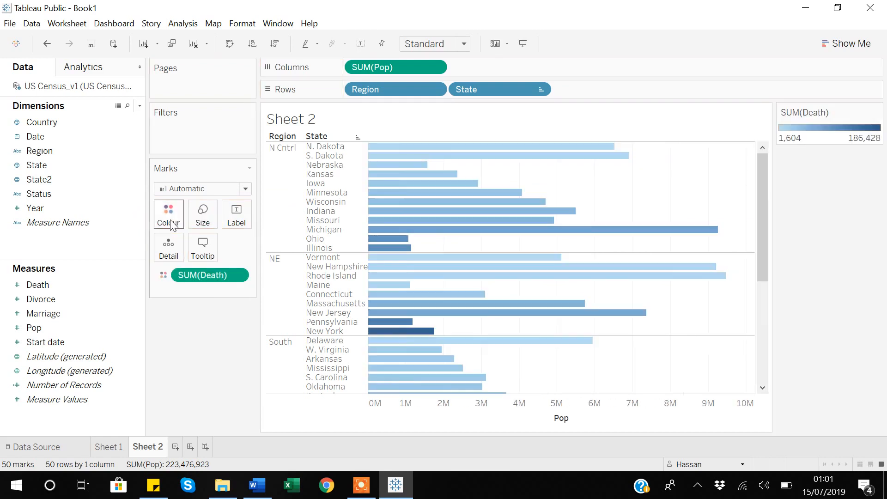
{"action": "mouse_move", "coordinate": [491, 308]}
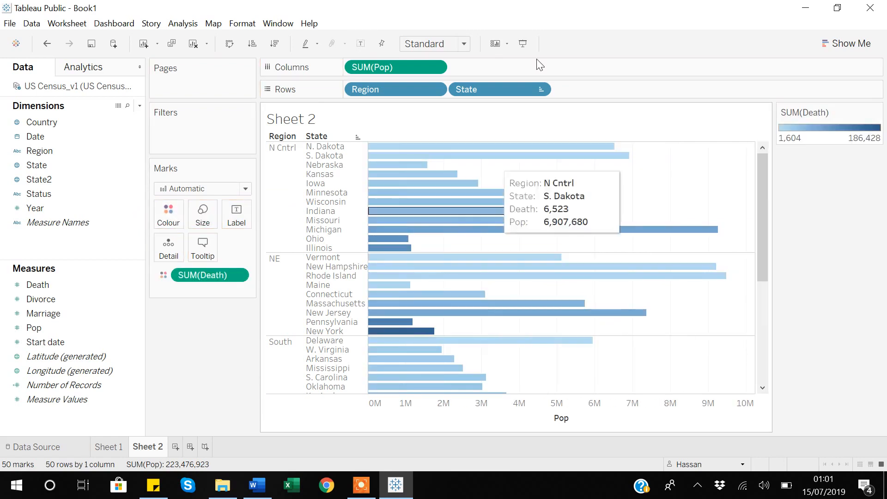
- Clear the sort on the State field and remove the sum of Death from the bar colouring
{"action": "left_click", "coordinate": [539, 89]}
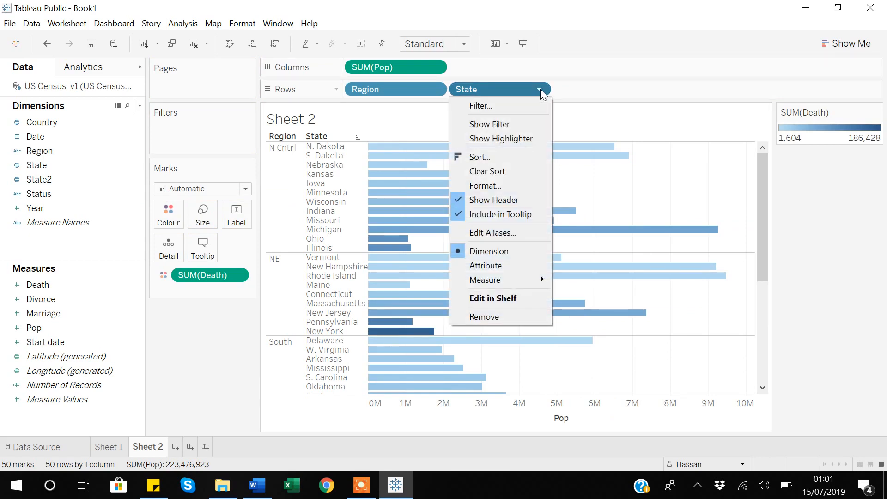
{"action": "left_click", "coordinate": [486, 171]}
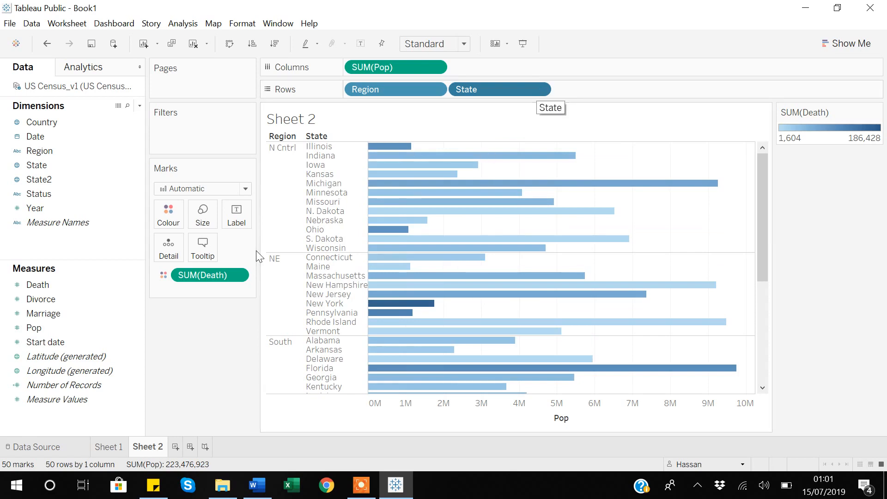
{"action": "left_click", "coordinate": [540, 89]}
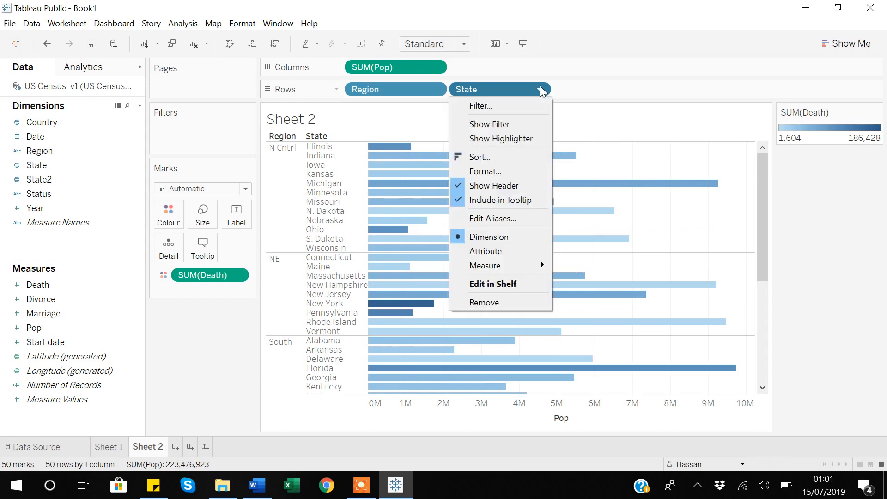
{"action": "left_click", "coordinate": [247, 350]}
{"action": "left_click", "coordinate": [237, 276]}
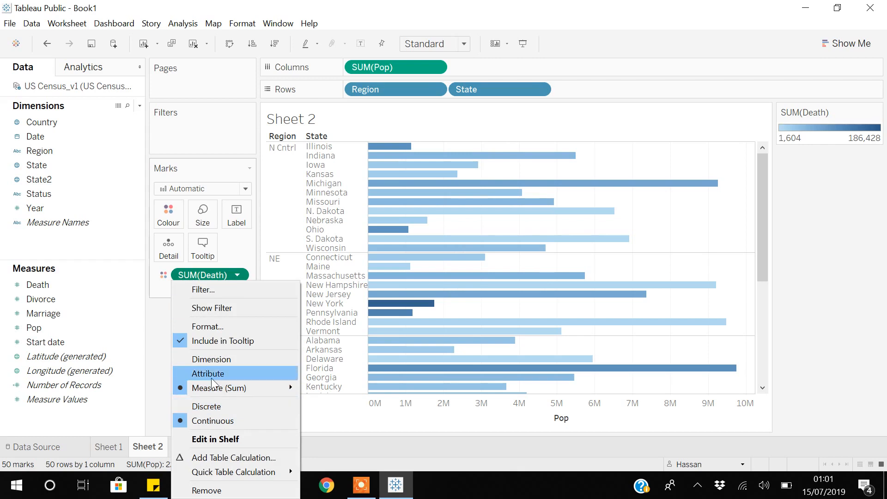
{"action": "left_click", "coordinate": [213, 490]}
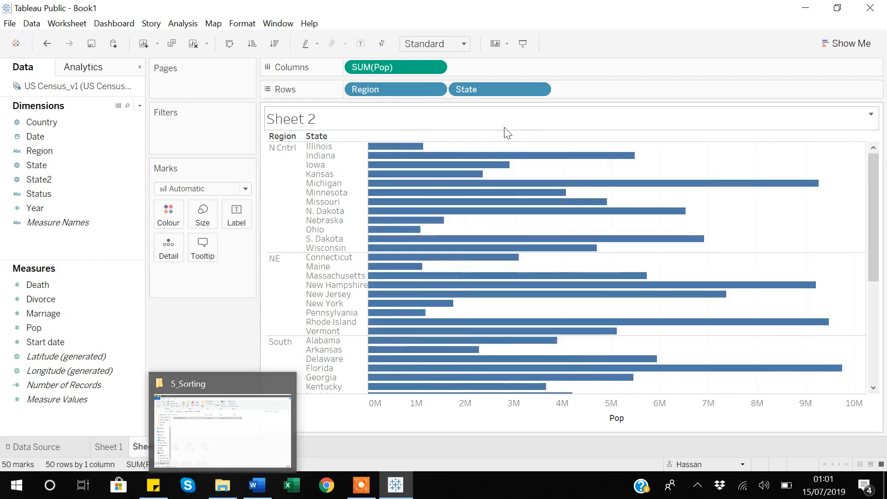
- Sort the State field manually with California moved to the top of the list, and check the order in the West region
{"action": "left_click", "coordinate": [541, 90]}
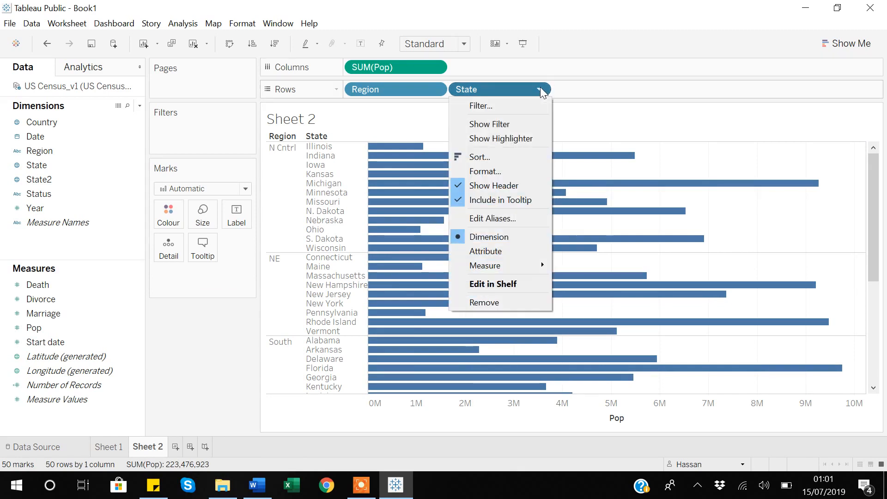
{"action": "left_click", "coordinate": [476, 158]}
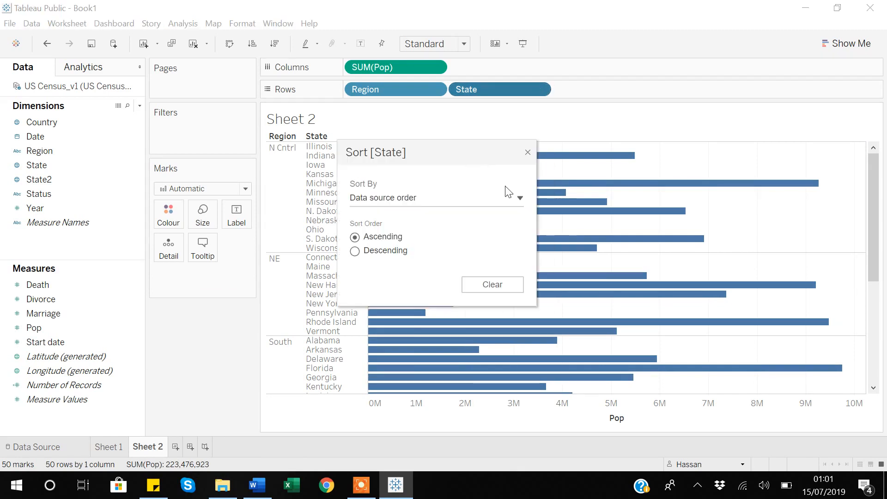
{"action": "left_click", "coordinate": [519, 199]}
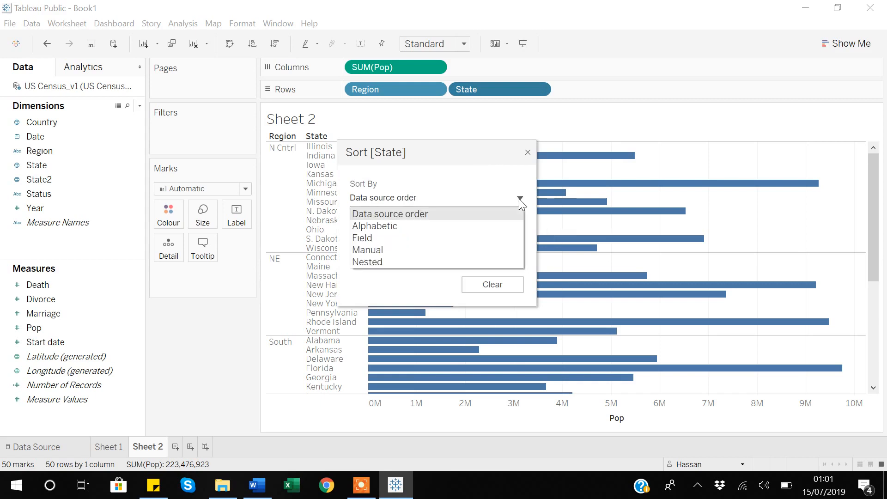
{"action": "left_click", "coordinate": [374, 252]}
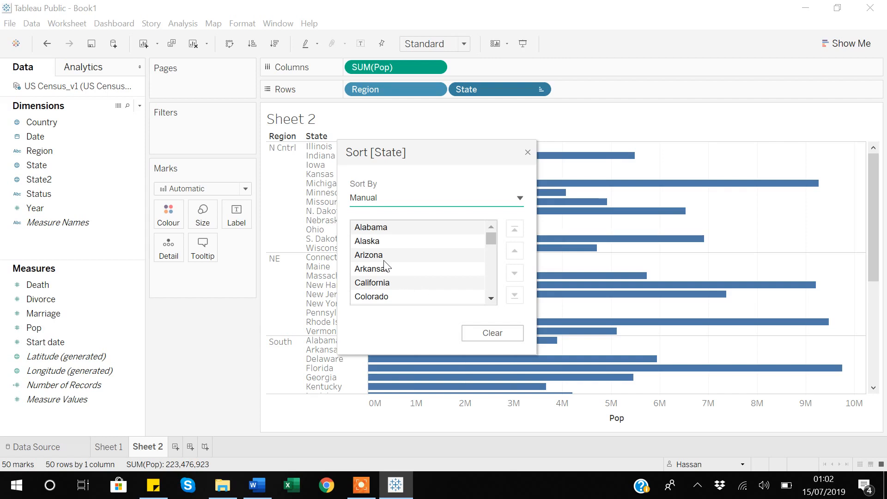
{"action": "left_click", "coordinate": [371, 284]}
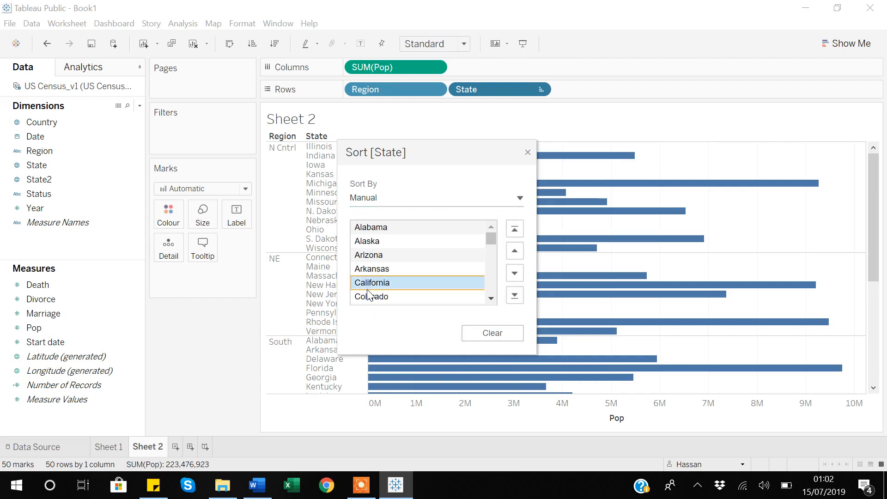
{"action": "left_click", "coordinate": [514, 230]}
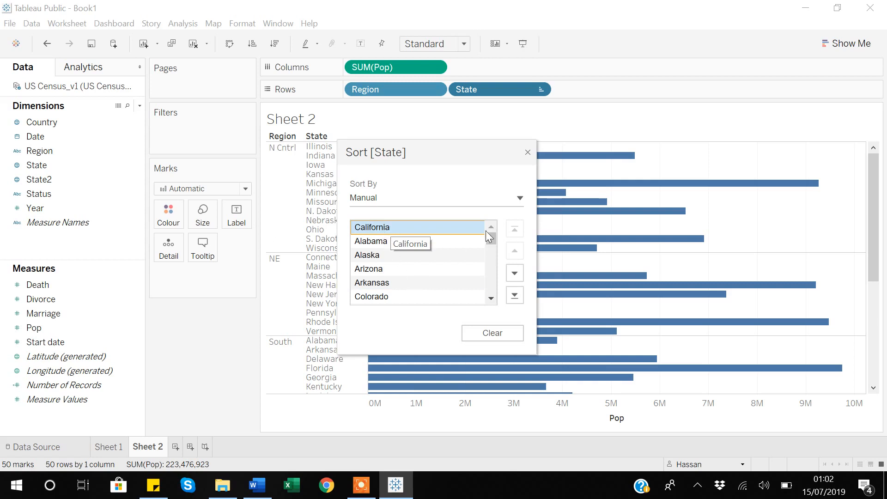
{"action": "left_click", "coordinate": [527, 152]}
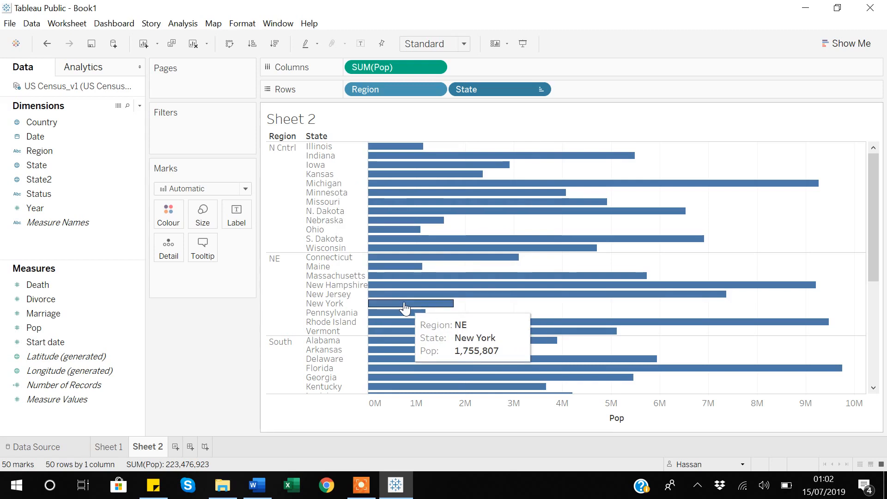
{"action": "scroll", "coordinate": [405, 307], "scroll_direction": "down", "scroll_amount": 8}
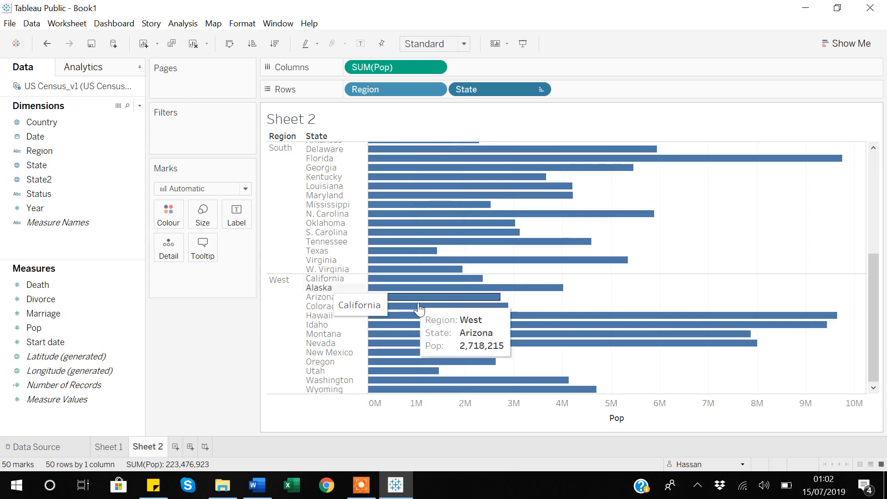
{"action": "scroll", "coordinate": [439, 309], "scroll_direction": "up", "scroll_amount": 5}
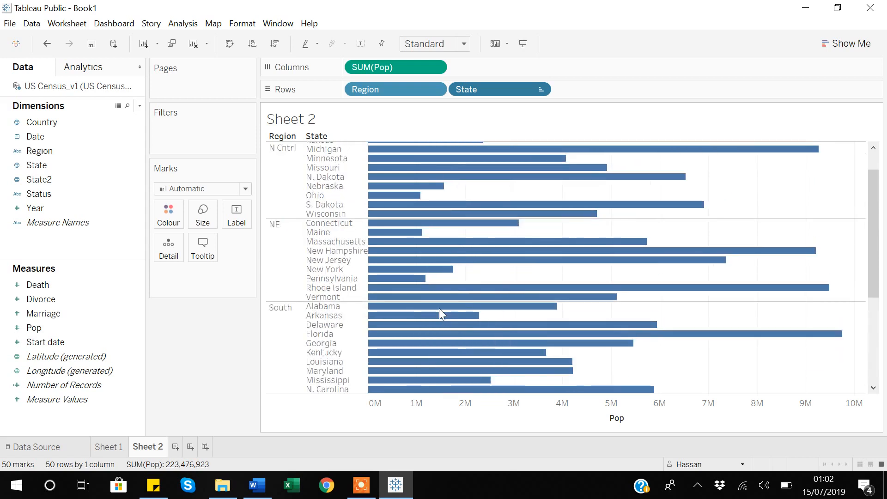
- Clear the manual sort on State and apply a nested sort in ascending order, using the sum of Death
{"action": "left_click", "coordinate": [539, 91]}
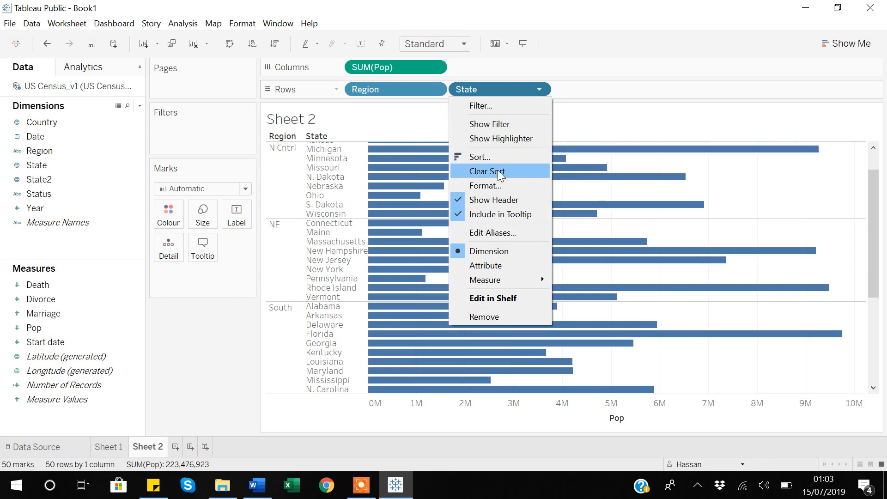
{"action": "left_click", "coordinate": [498, 170]}
{"action": "left_click", "coordinate": [539, 89]}
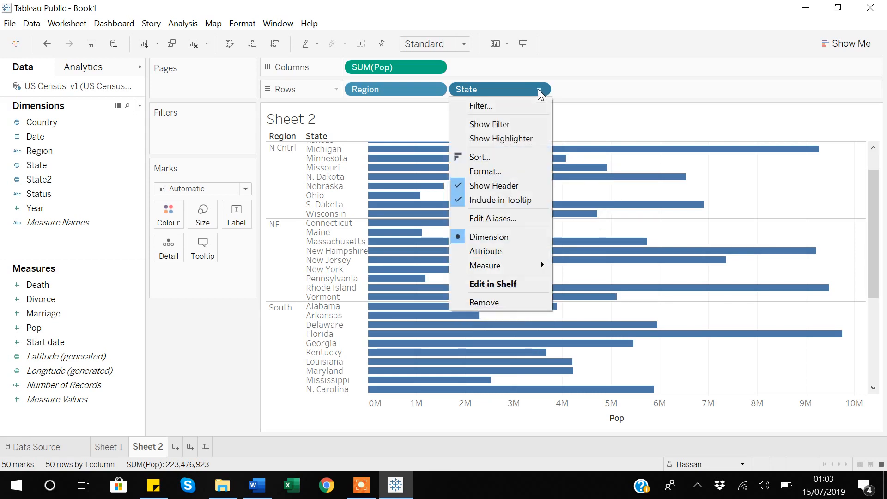
{"action": "left_click", "coordinate": [510, 163]}
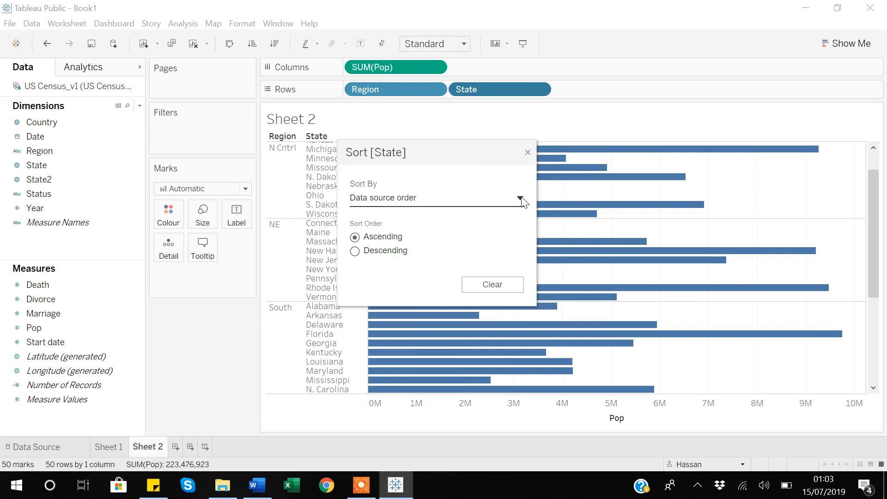
{"action": "left_click", "coordinate": [517, 199]}
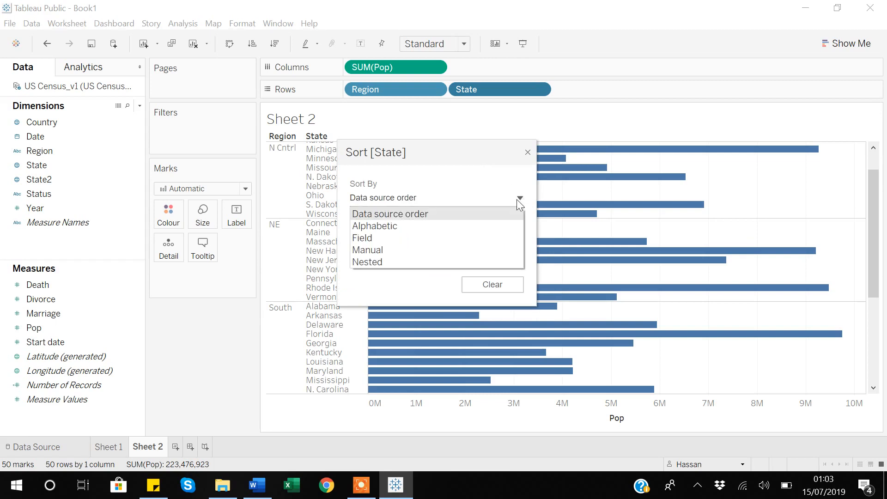
{"action": "left_click", "coordinate": [373, 263]}
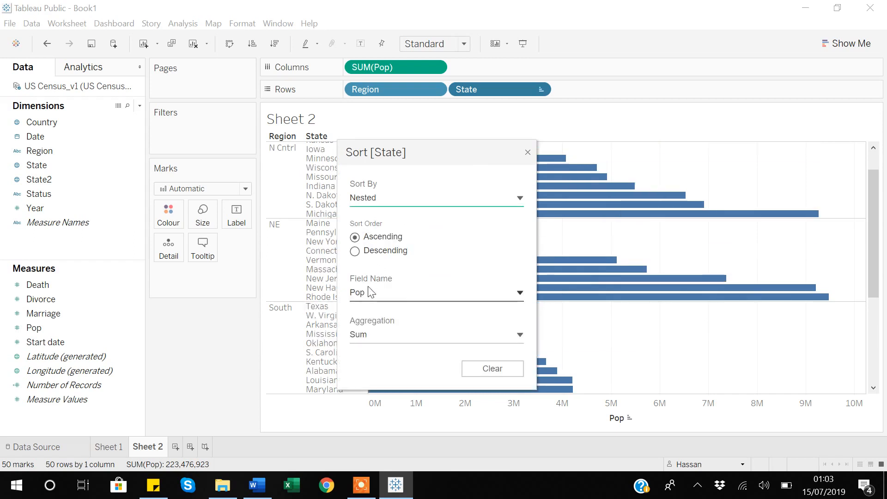
{"action": "left_click", "coordinate": [520, 294]}
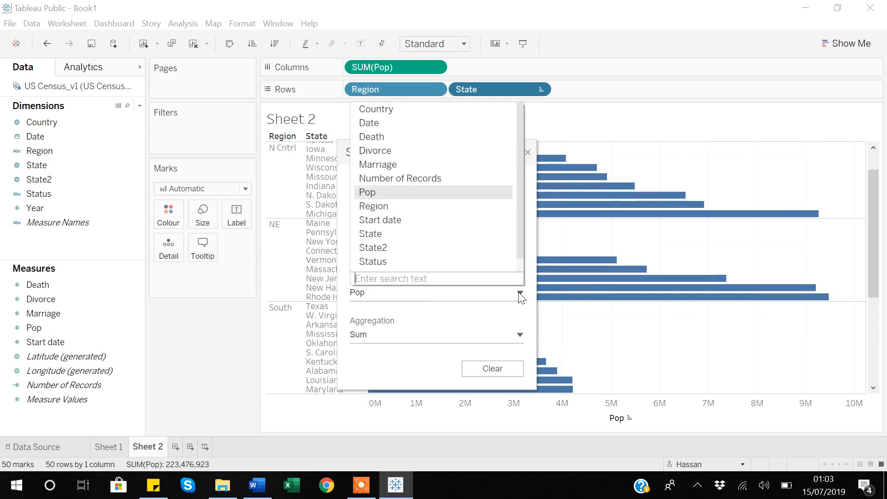
{"action": "left_click", "coordinate": [367, 138]}
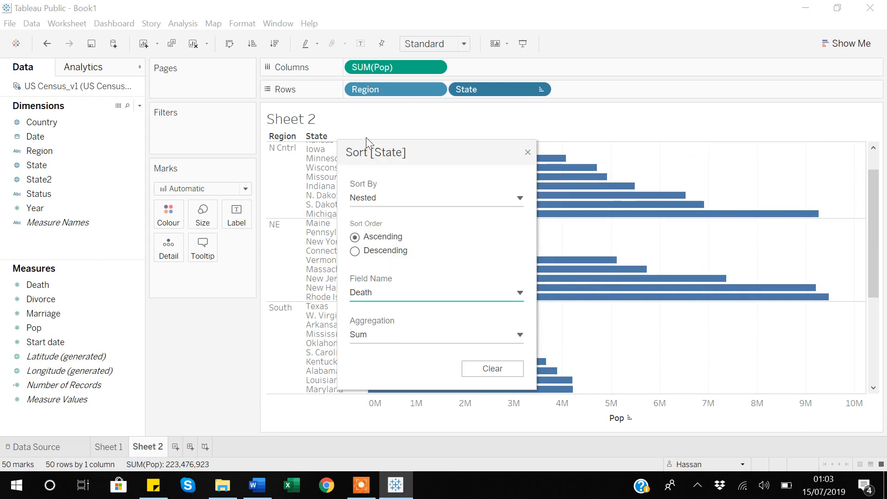
{"action": "left_click", "coordinate": [528, 154]}
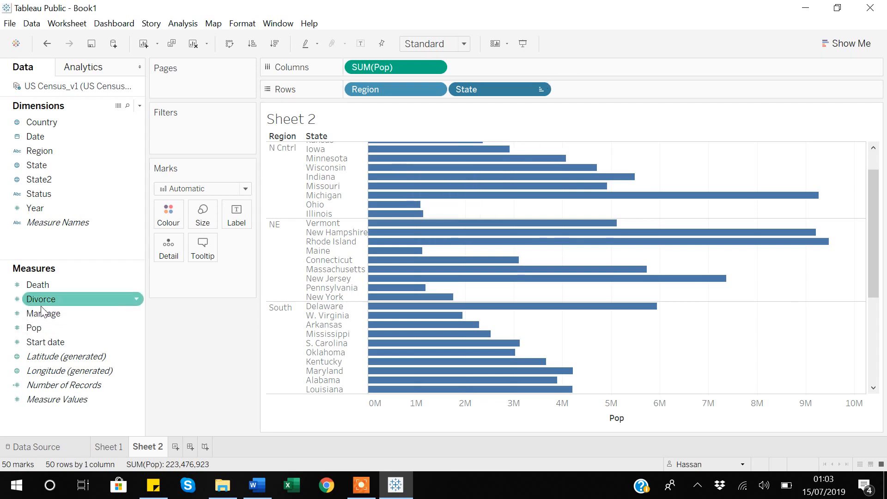
- Colour the sorted bars by the sum of Death
{"action": "mouse_move", "coordinate": [32, 284]}
{"action": "left_mouse_down"}
{"action": "mouse_move", "coordinate": [131, 254]}
{"action": "mouse_move", "coordinate": [152, 224]}
{"action": "mouse_move", "coordinate": [167, 221]}
{"action": "left_mouse_up"}
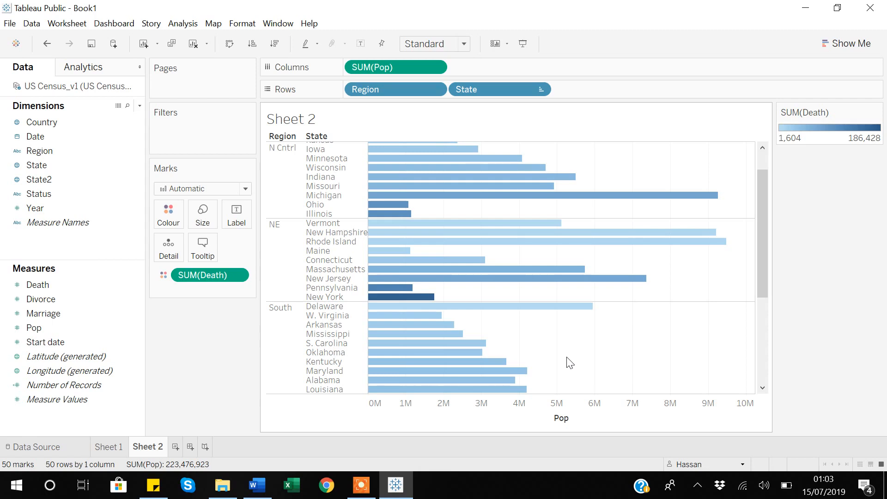
{"action": "left_click", "coordinate": [362, 495]}
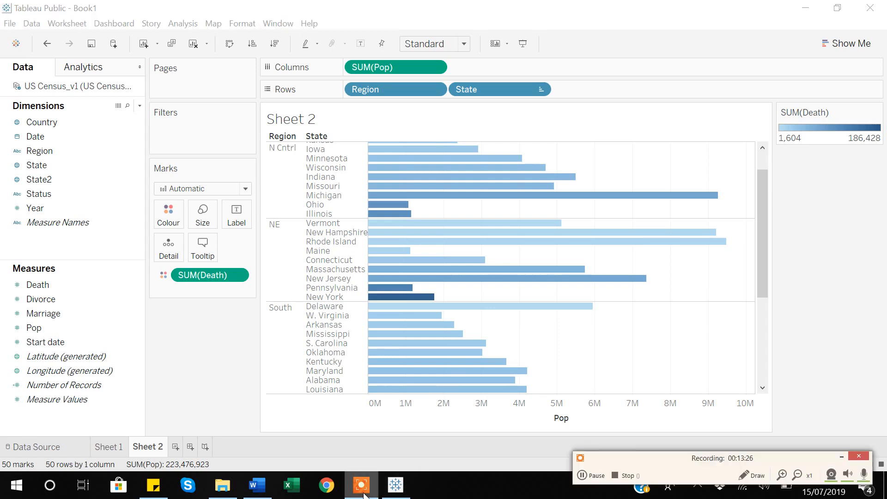